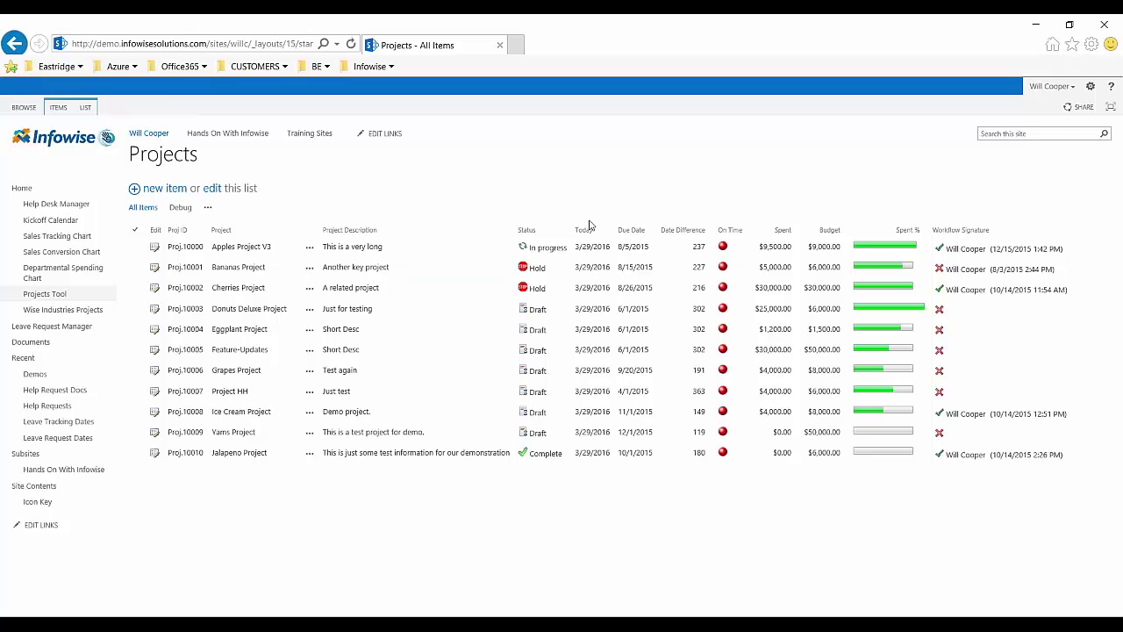
Step: Open the Projects list settings and bring up the settings of the On Time column
{"action": "left_click", "coordinate": [85, 109]}
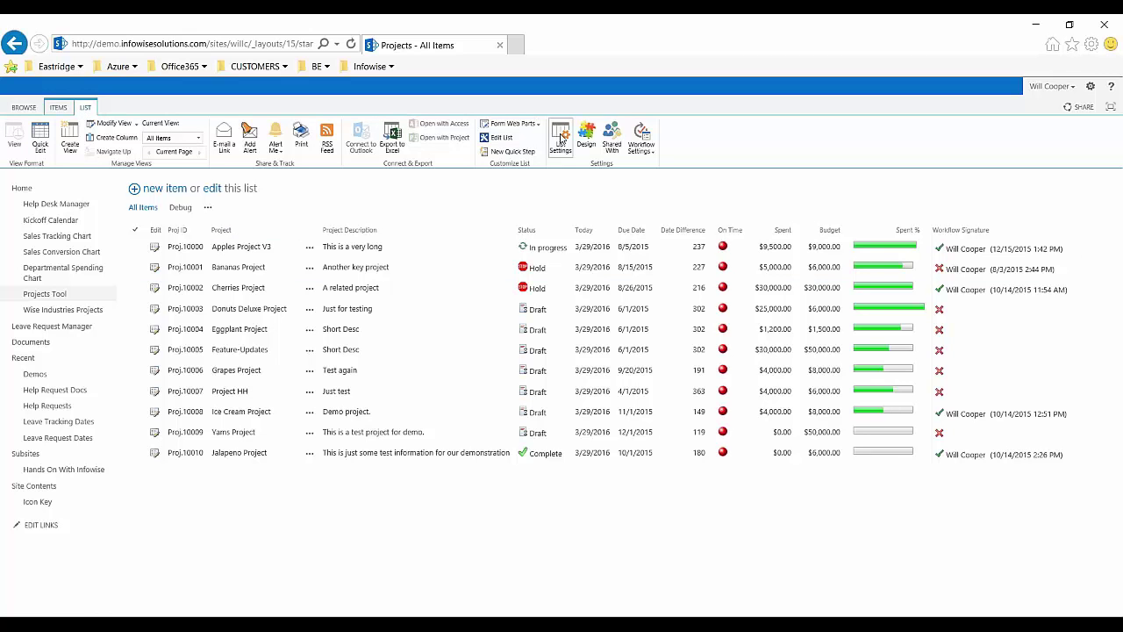
{"action": "left_click", "coordinate": [561, 138]}
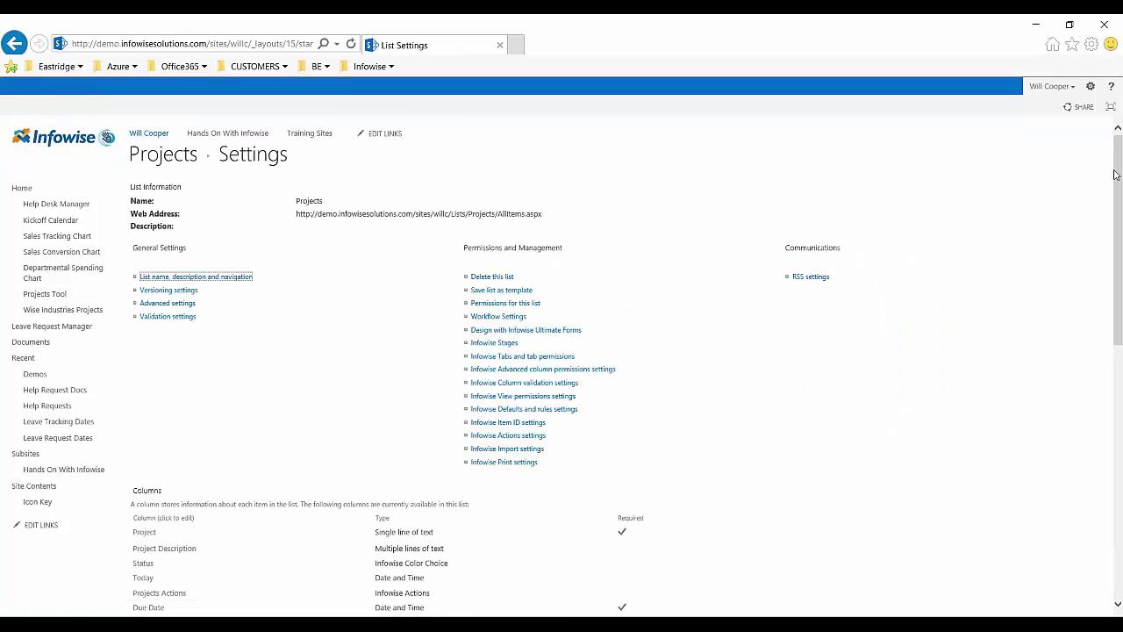
{"action": "scroll", "coordinate": [1114, 174], "scroll_direction": "down", "scroll_amount": 3}
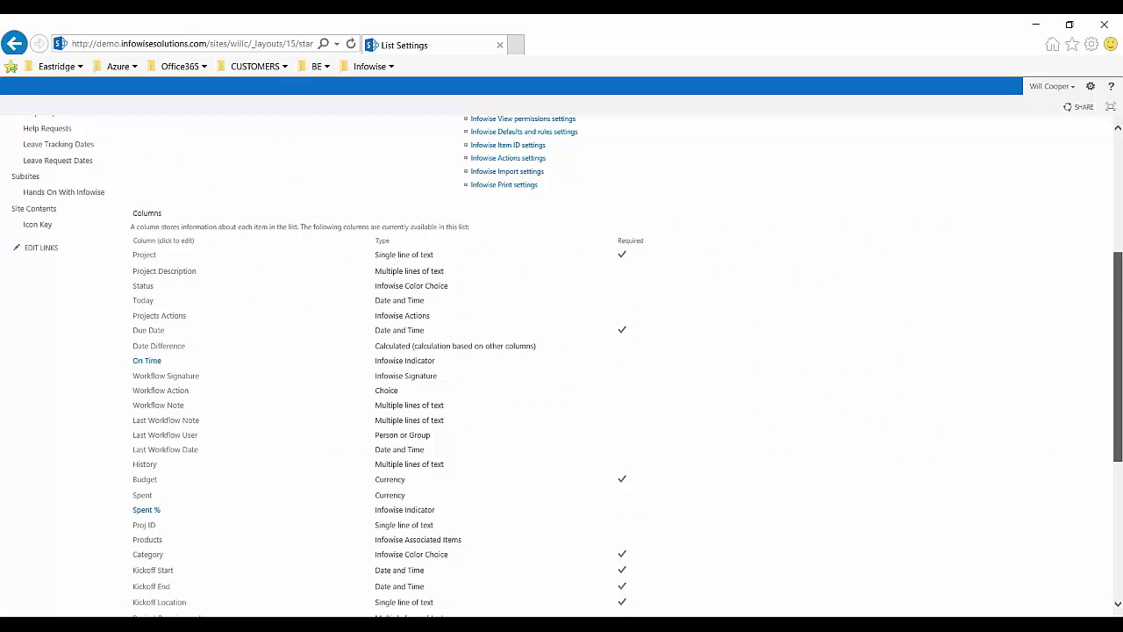
{"action": "scroll", "coordinate": [1121, 312], "scroll_direction": "down", "scroll_amount": 1}
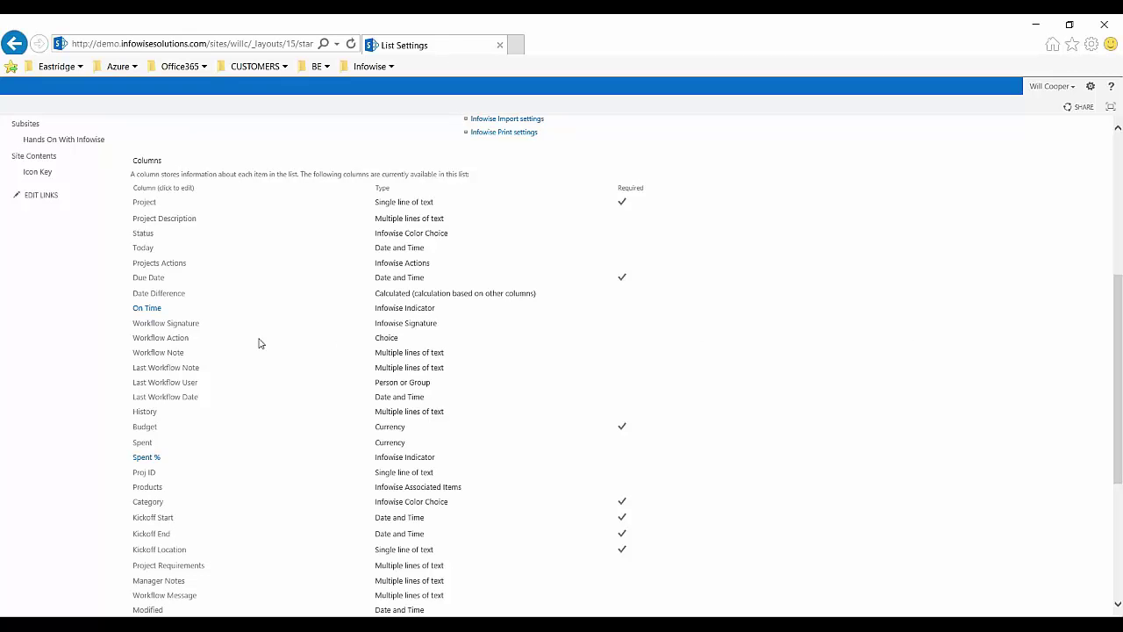
{"action": "left_click", "coordinate": [155, 311]}
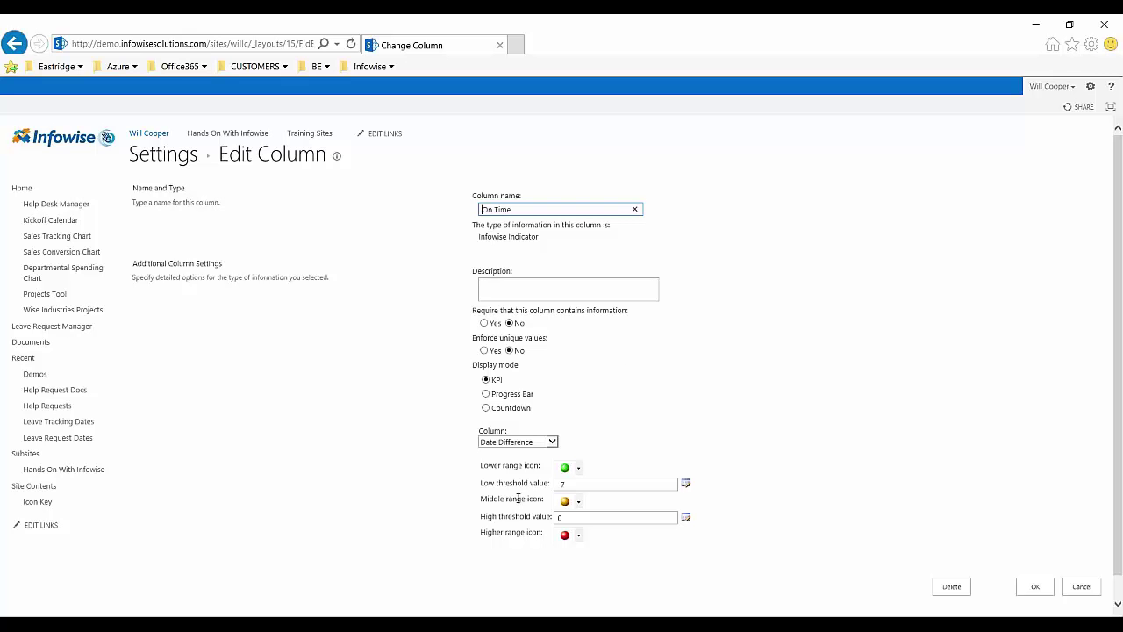
Step: Review the On Time column's low threshold value and the icon sets offered for its lower range, leaving without saving
{"action": "left_click", "coordinate": [577, 485]}
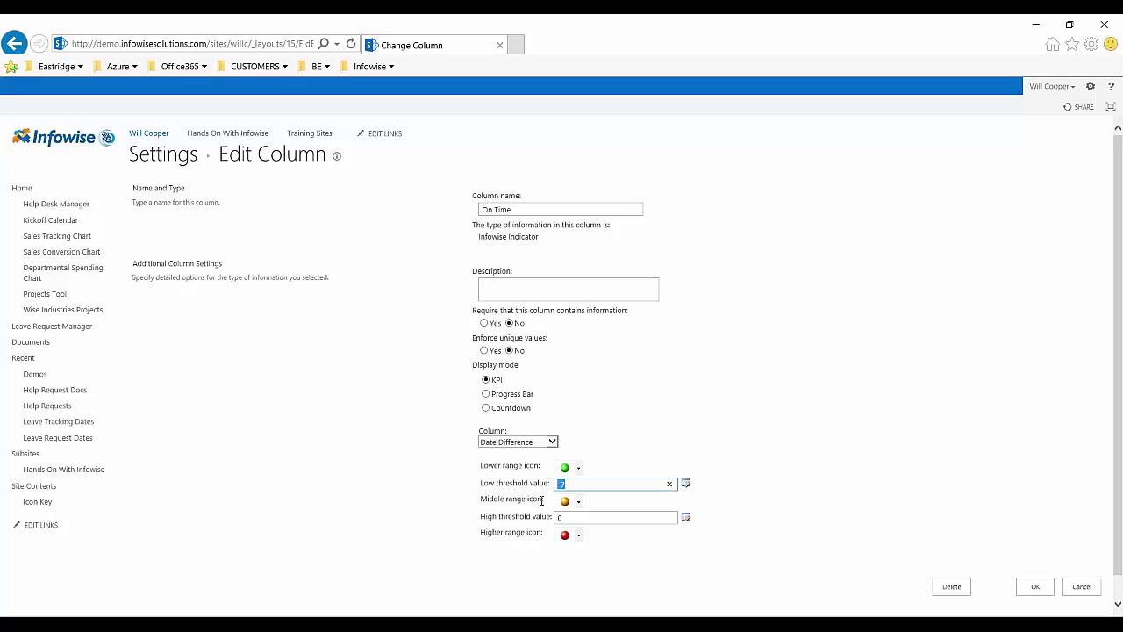
{"action": "left_click", "coordinate": [629, 411]}
{"action": "left_click", "coordinate": [578, 469]}
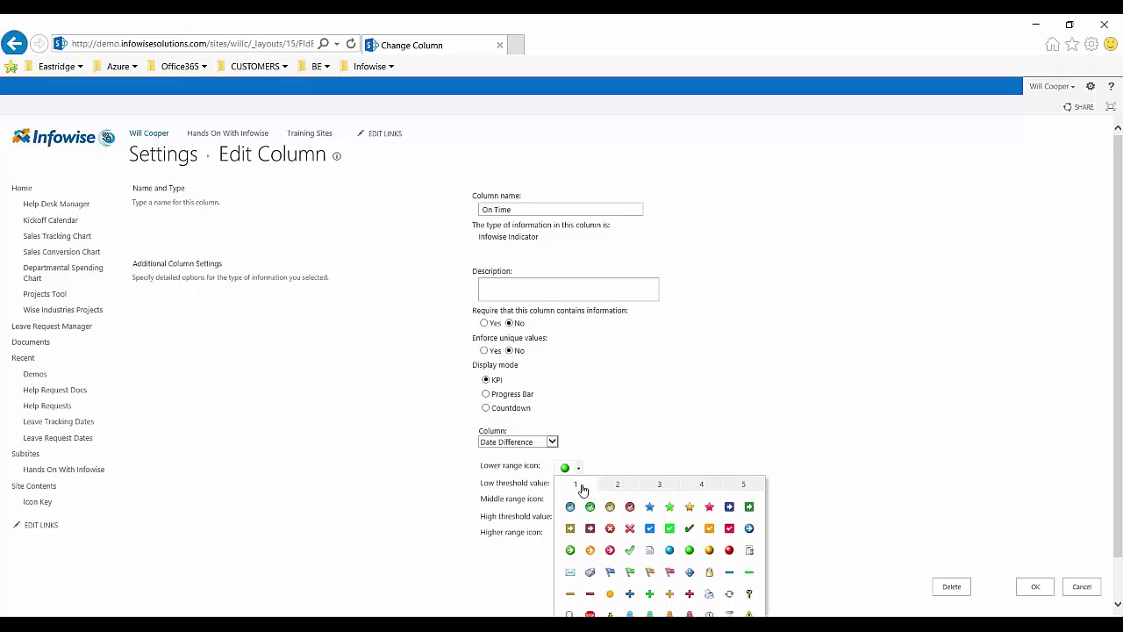
{"action": "left_click", "coordinate": [614, 487]}
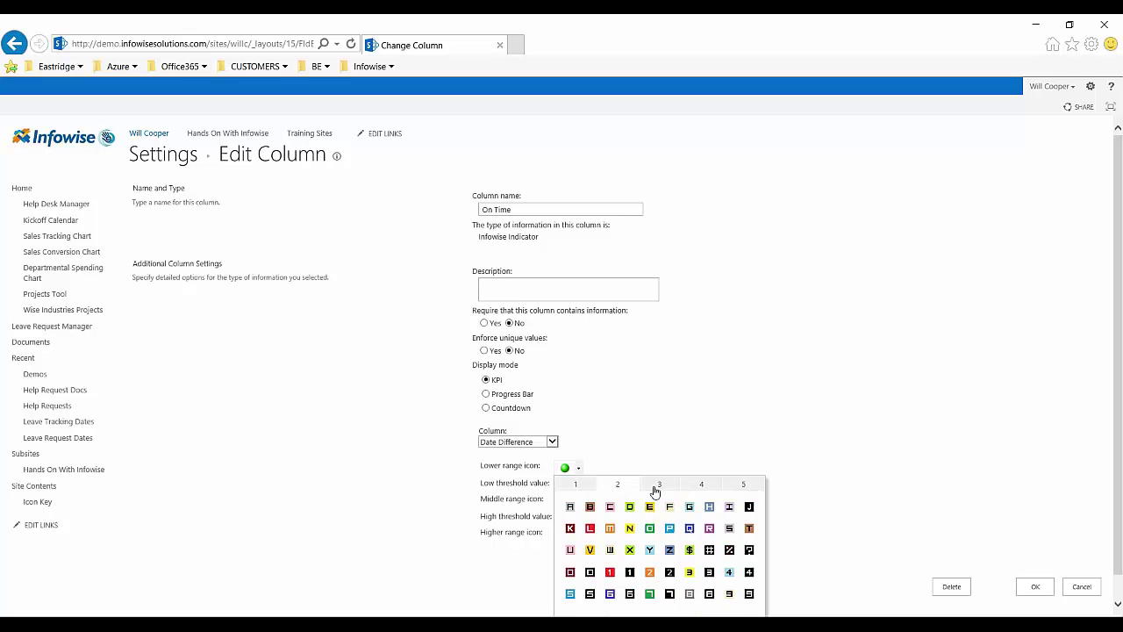
{"action": "left_click", "coordinate": [657, 486]}
{"action": "left_click", "coordinate": [705, 486]}
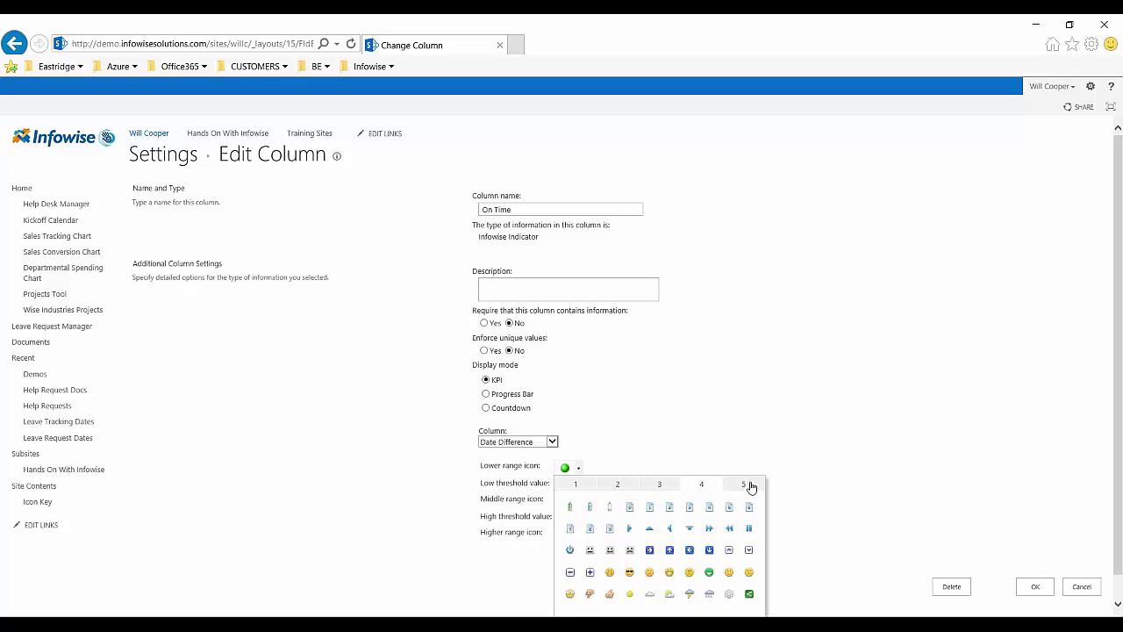
{"action": "left_click", "coordinate": [745, 486]}
{"action": "left_click", "coordinate": [579, 488]}
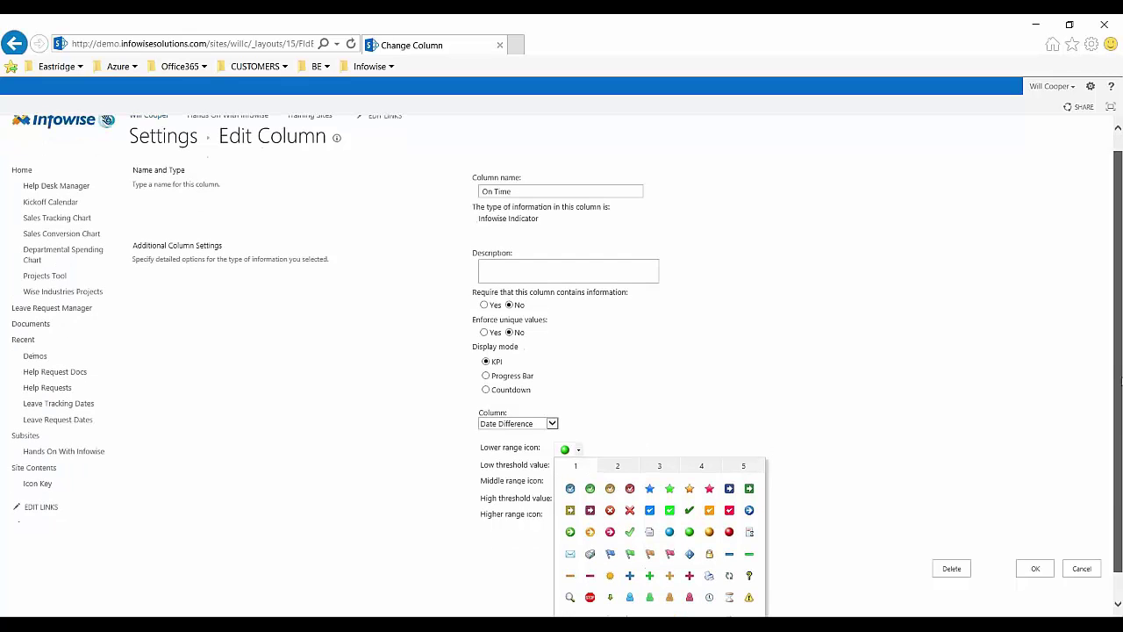
{"action": "scroll", "coordinate": [1119, 358], "scroll_direction": "down", "scroll_amount": 2}
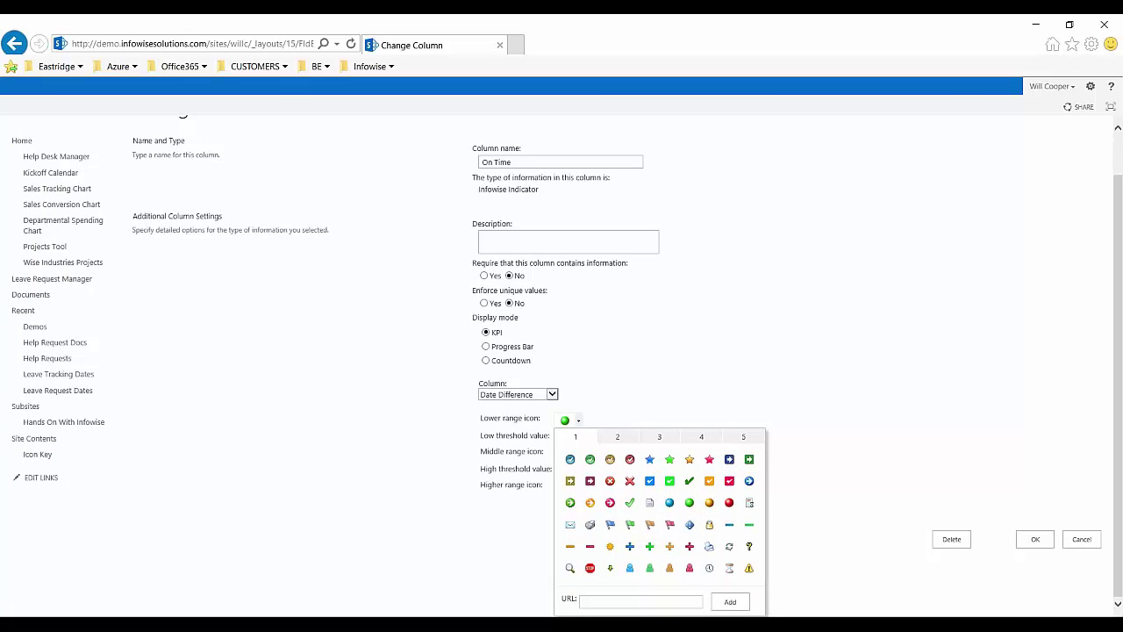
{"action": "left_click", "coordinate": [342, 428]}
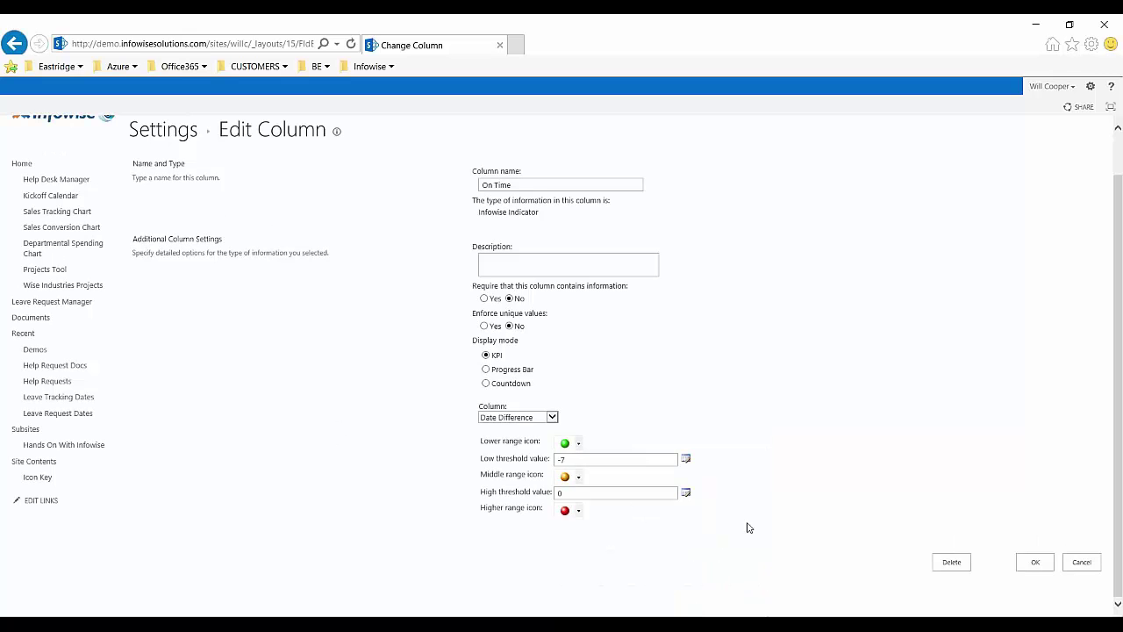
{"action": "left_click", "coordinate": [1081, 562]}
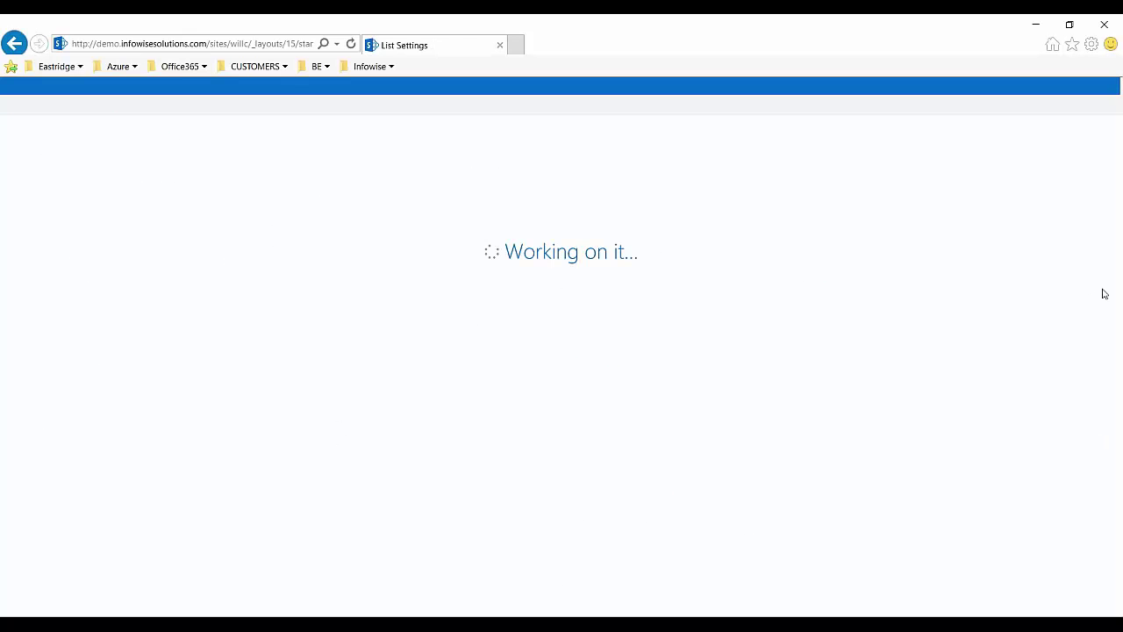
Step: Inspect the Status column's choices and the icons available for the Draft choice, leaving its settings without saving
{"action": "left_click_drag", "start_coordinate": [1118, 224], "coordinate": [1118, 401]}
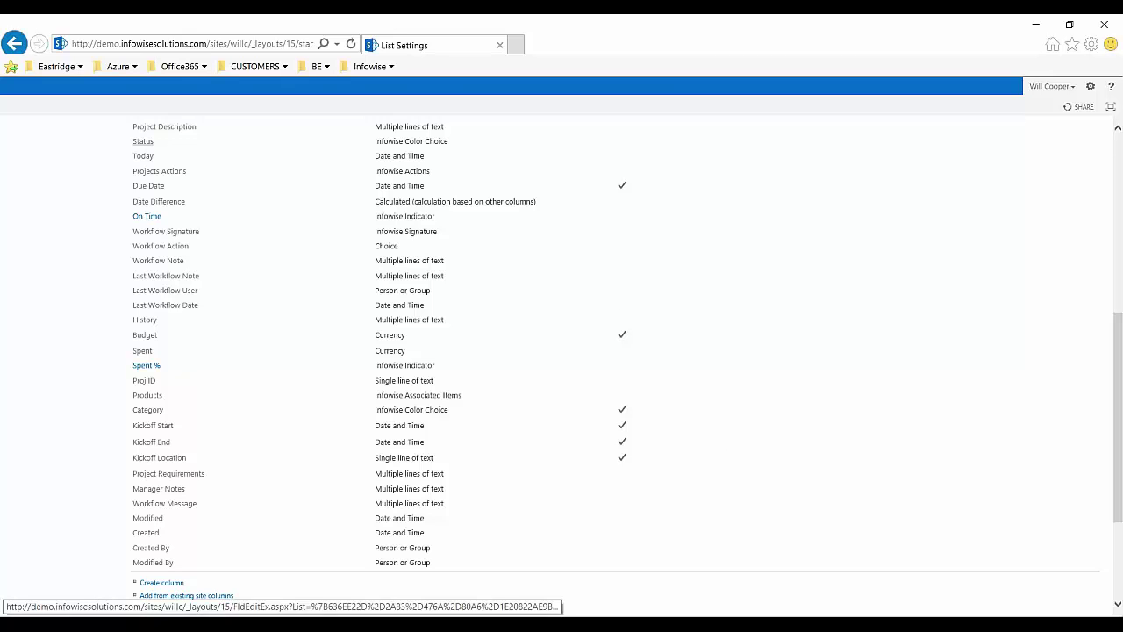
{"action": "left_click", "coordinate": [143, 141]}
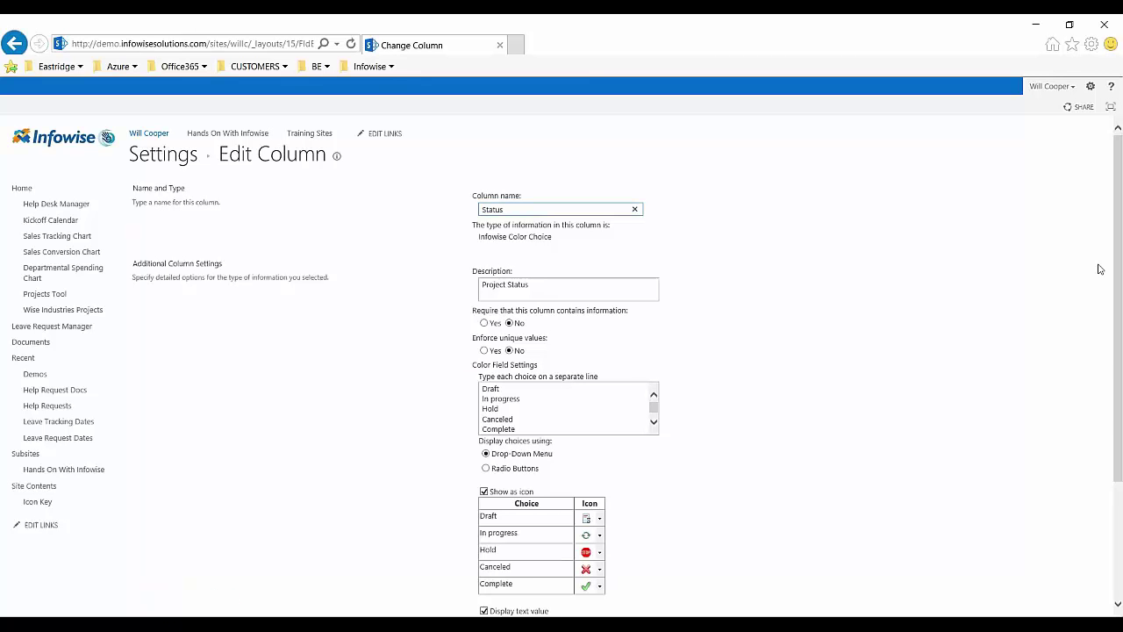
{"action": "left_click_drag", "start_coordinate": [1118, 242], "coordinate": [1118, 316]}
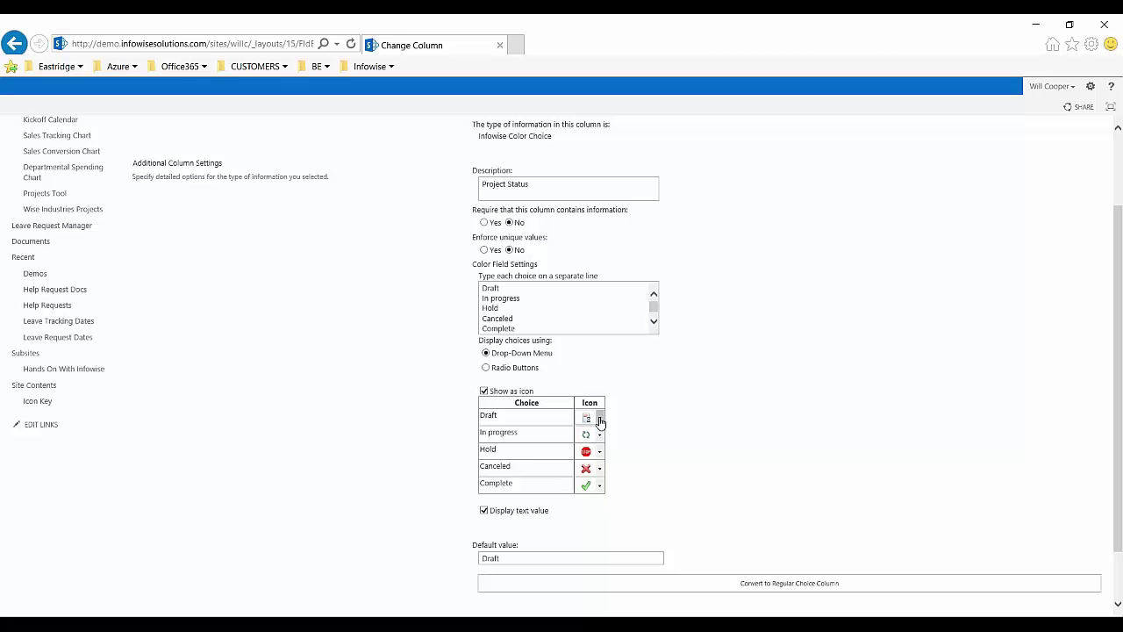
{"action": "left_click", "coordinate": [540, 304]}
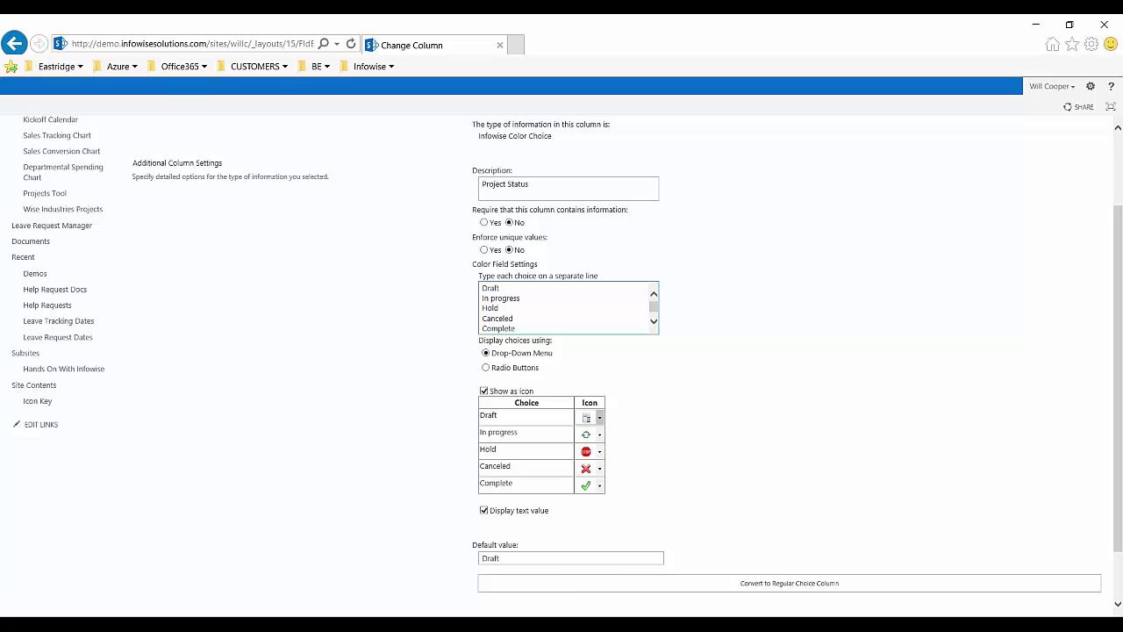
{"action": "left_click", "coordinate": [599, 417]}
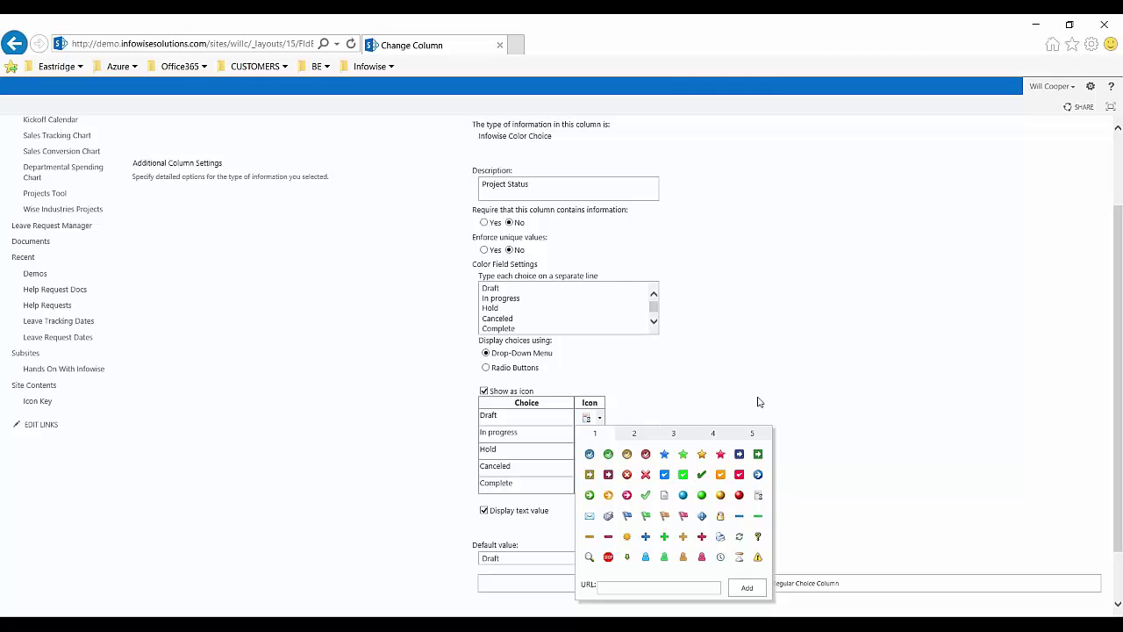
{"action": "left_click", "coordinate": [691, 371]}
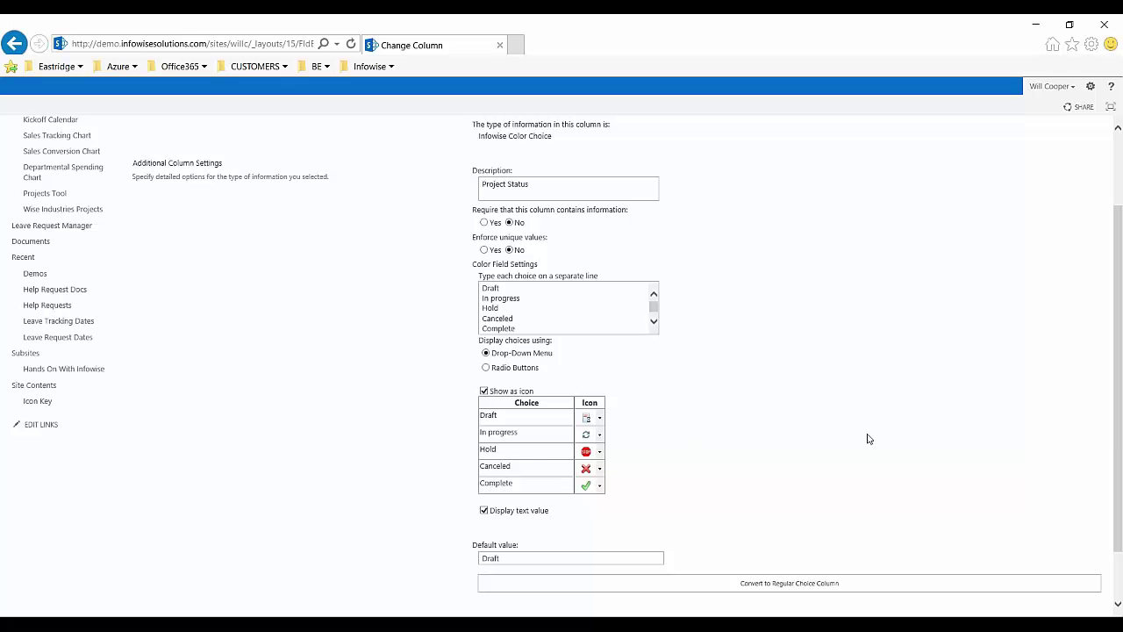
{"action": "scroll", "coordinate": [1114, 443], "scroll_direction": "down", "scroll_amount": 2}
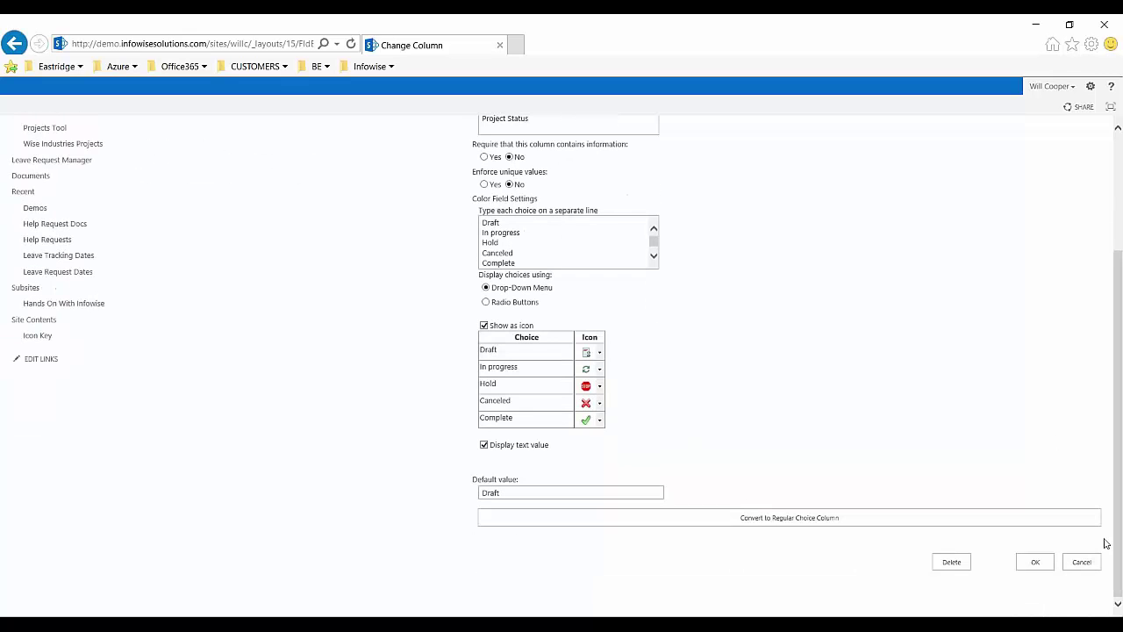
{"action": "left_click", "coordinate": [1080, 561]}
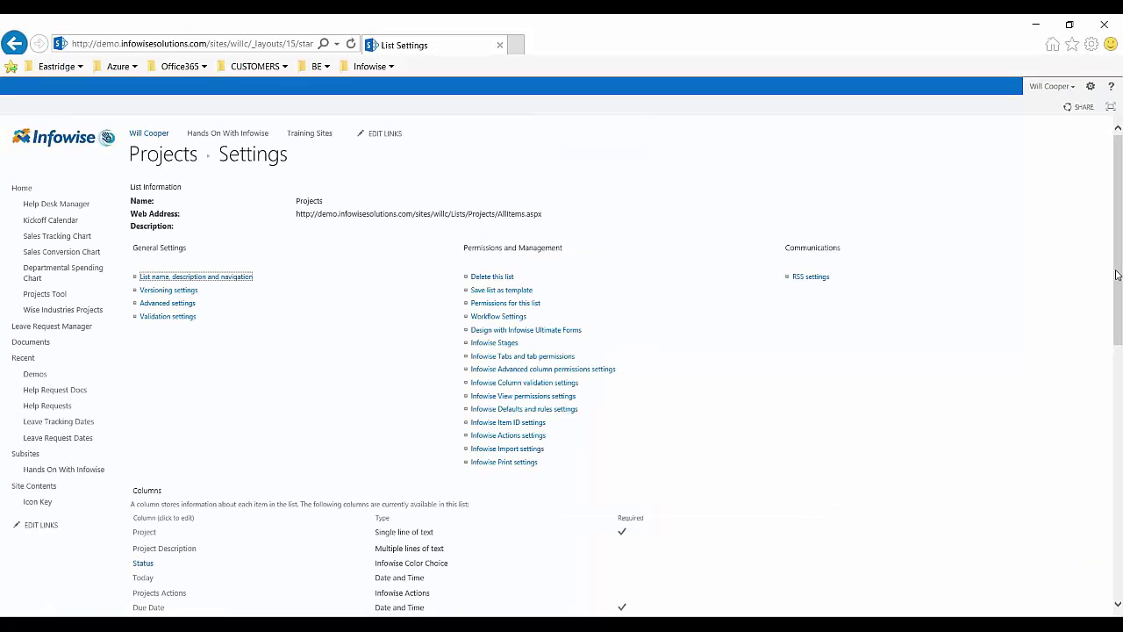
Step: Examine the Spent % column's Progress Bar display mode, leaving its settings without saving
{"action": "scroll", "coordinate": [1116, 274], "scroll_direction": "down", "scroll_amount": 3}
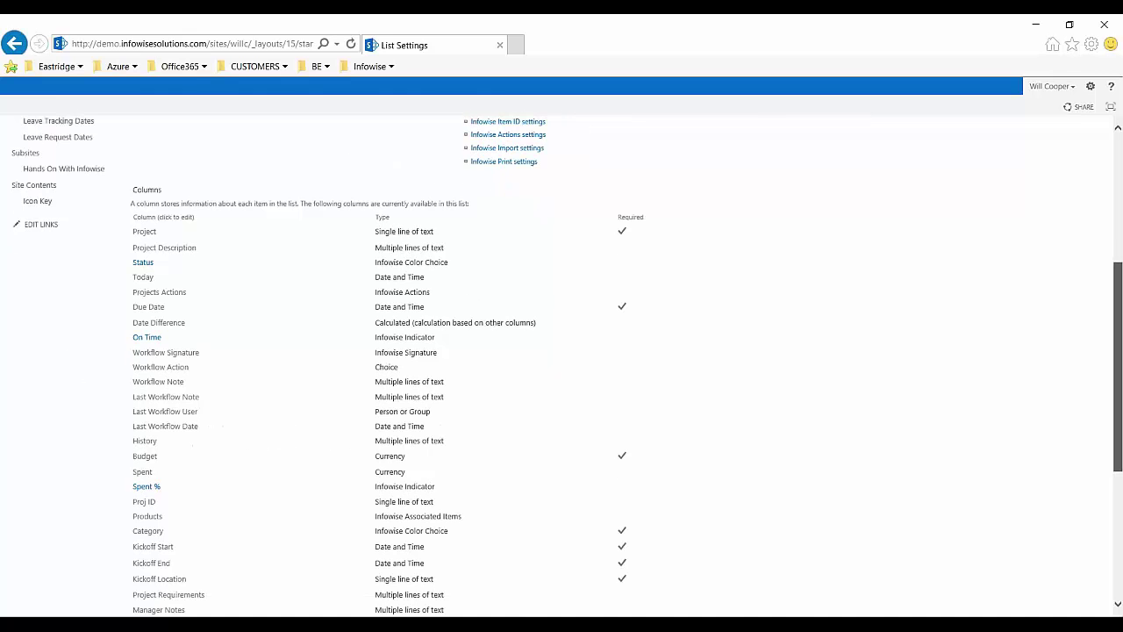
{"action": "scroll", "coordinate": [561, 365], "scroll_direction": "down", "scroll_amount": 1}
{"action": "scroll", "coordinate": [562, 365], "scroll_direction": "down", "scroll_amount": 1}
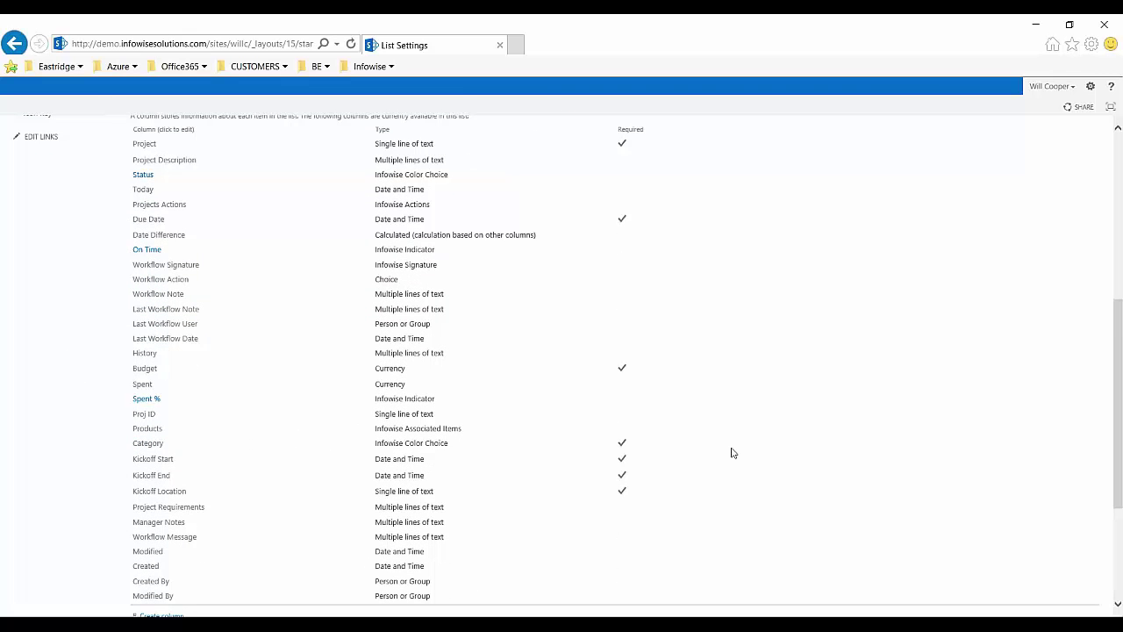
{"action": "left_click", "coordinate": [146, 399]}
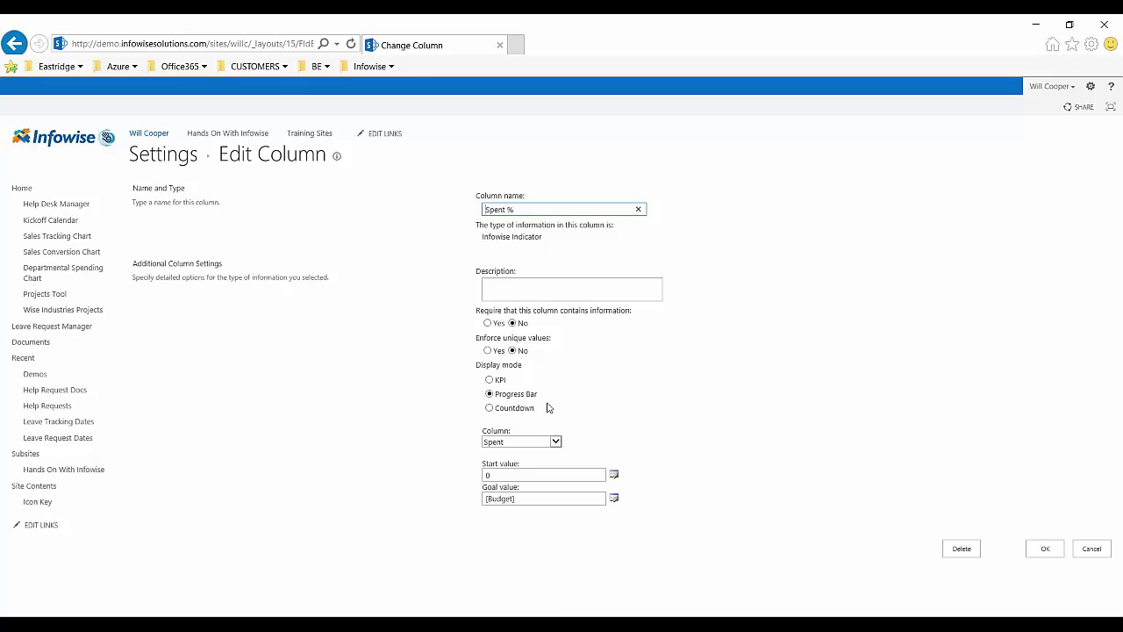
{"action": "left_click_drag", "start_coordinate": [543, 397], "coordinate": [509, 397]}
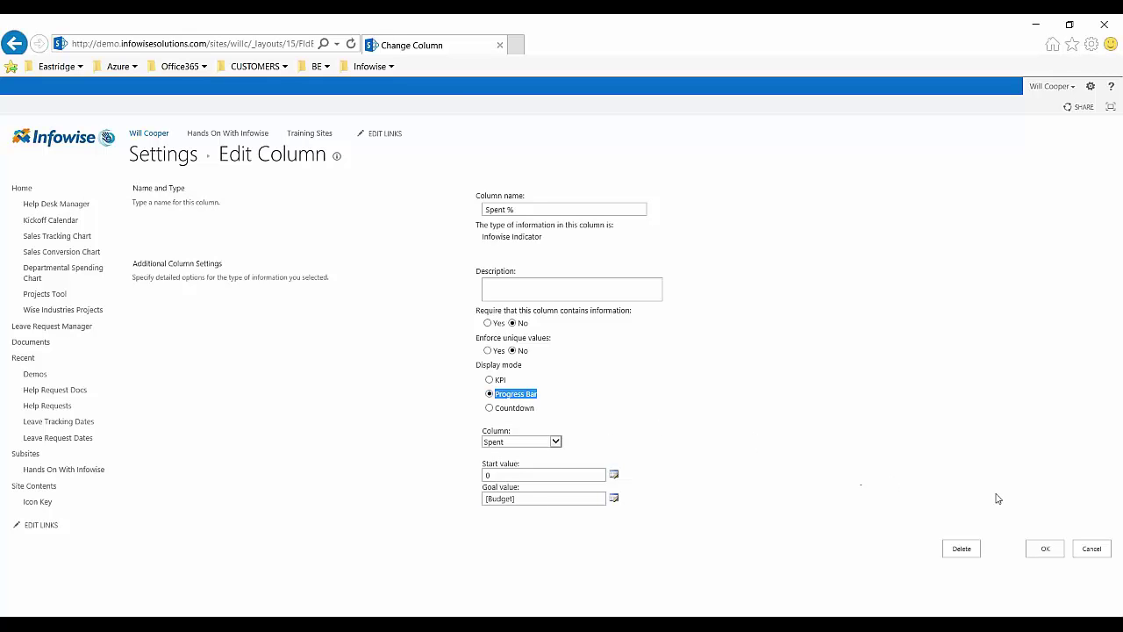
{"action": "left_click", "coordinate": [1091, 548]}
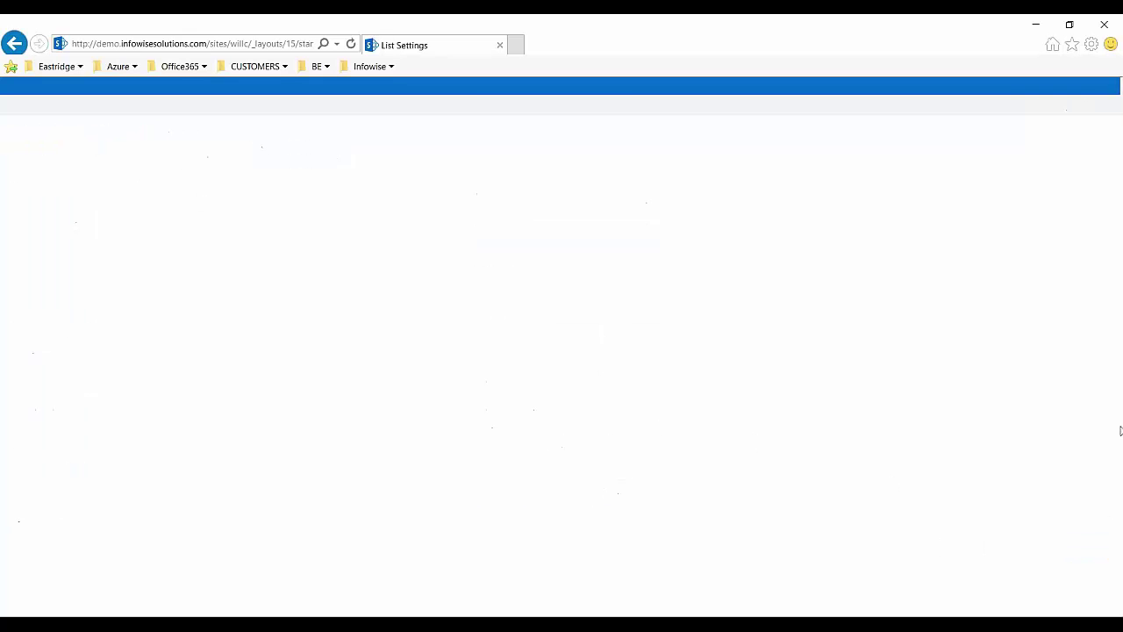
Step: Locate the Infowise Signature type column in the column list and open the Workflow Signature column's settings
{"action": "left_click_drag", "start_coordinate": [1119, 312], "coordinate": [1120, 505]}
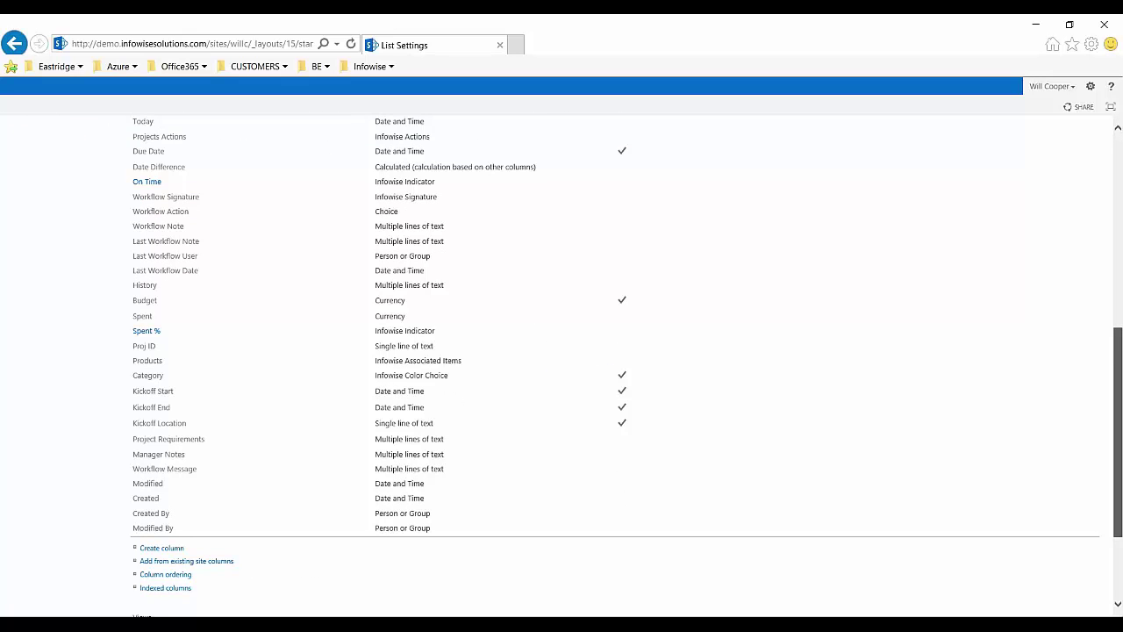
{"action": "left_click_drag", "start_coordinate": [1120, 505], "coordinate": [1119, 491]}
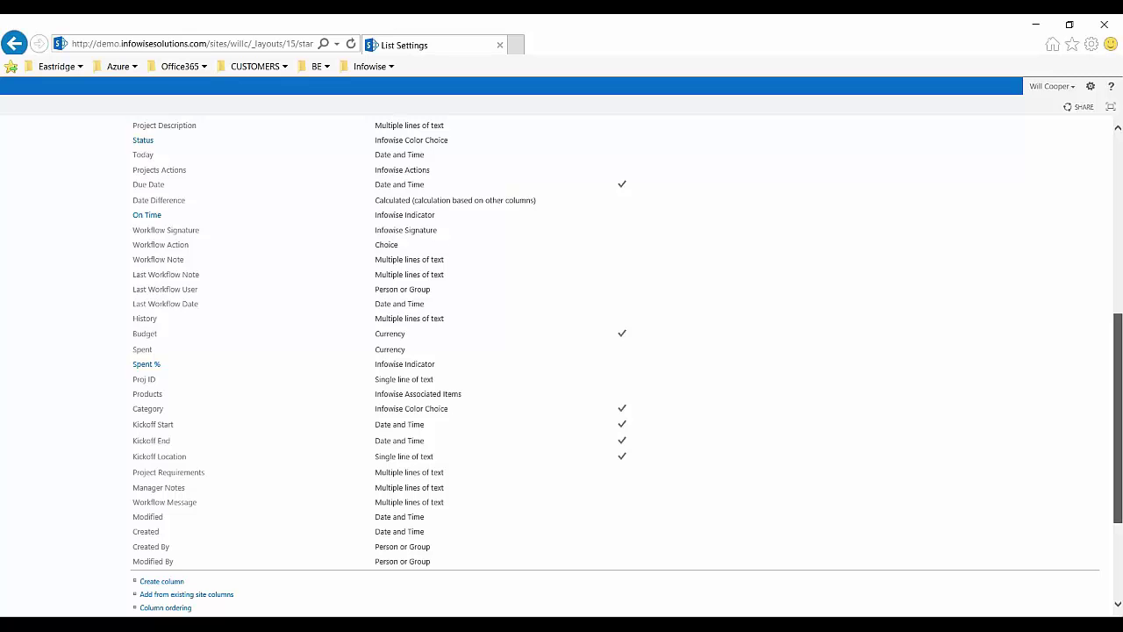
{"action": "left_click_drag", "start_coordinate": [1118, 417], "coordinate": [1119, 413]}
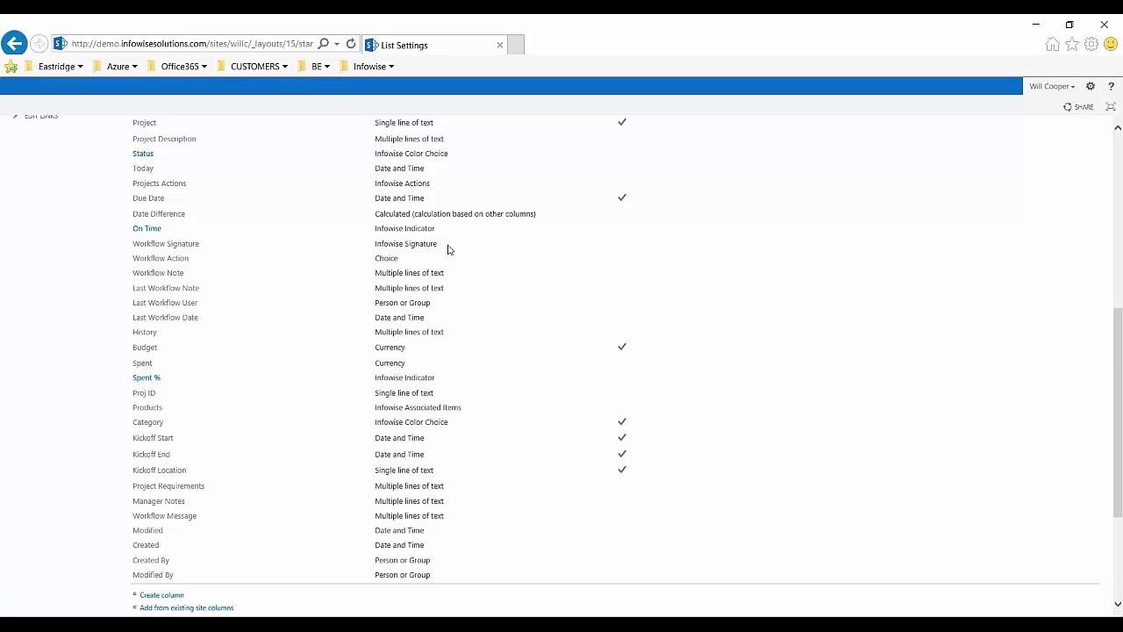
{"action": "left_click_drag", "start_coordinate": [447, 250], "coordinate": [375, 253]}
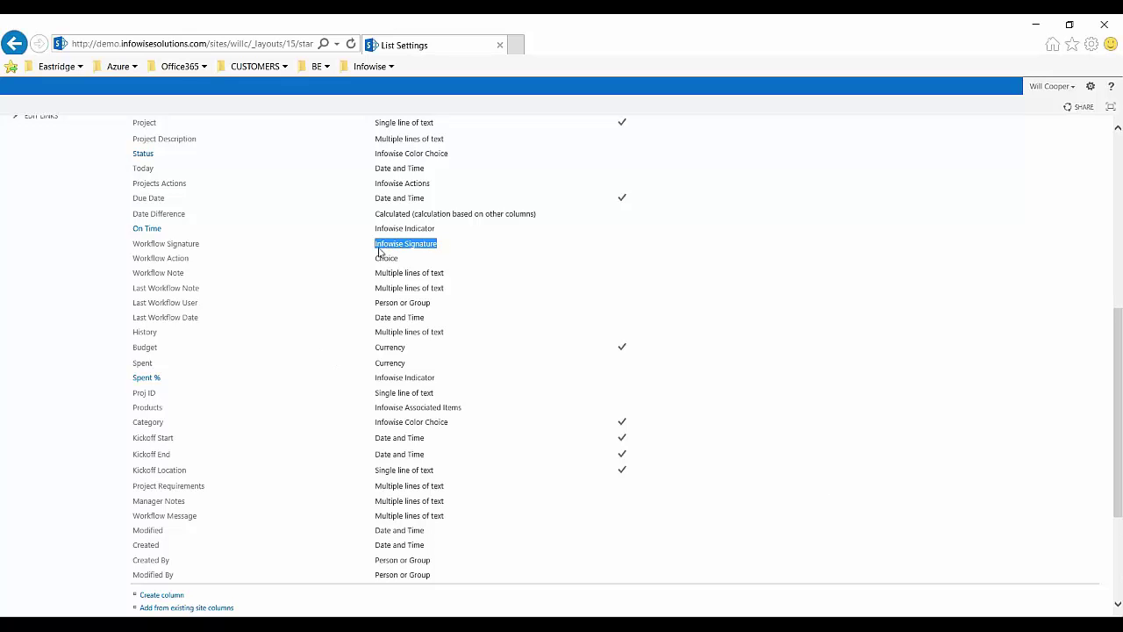
{"action": "left_click", "coordinate": [187, 246]}
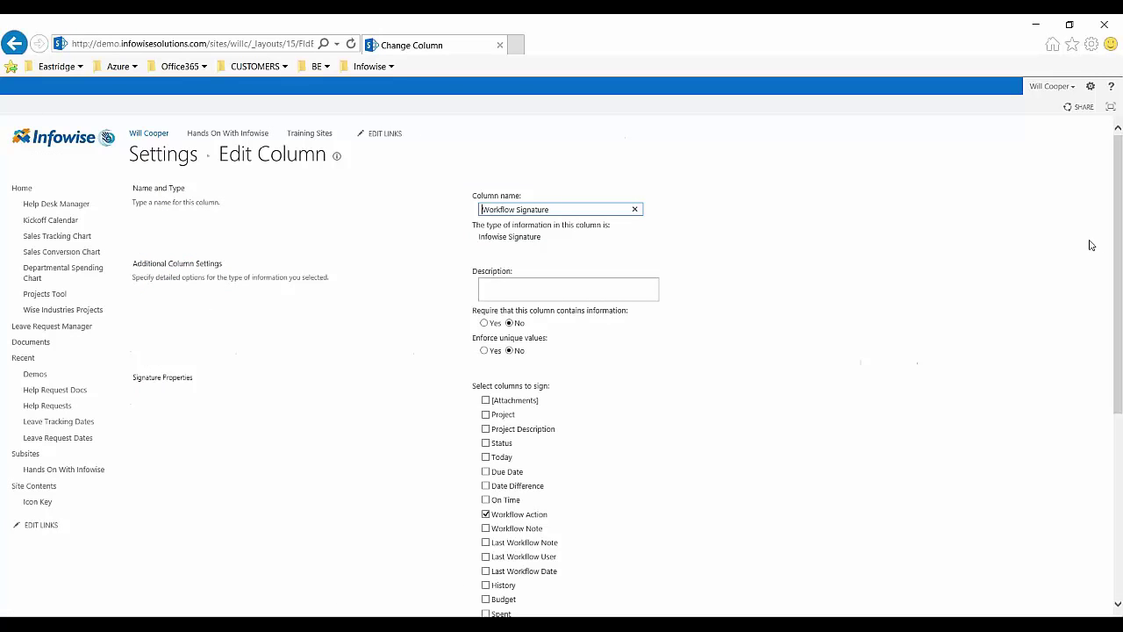
Step: Review the Workflow Signature column's columns to sign and available signature types, leaving its settings without saving
{"action": "left_click", "coordinate": [1120, 230]}
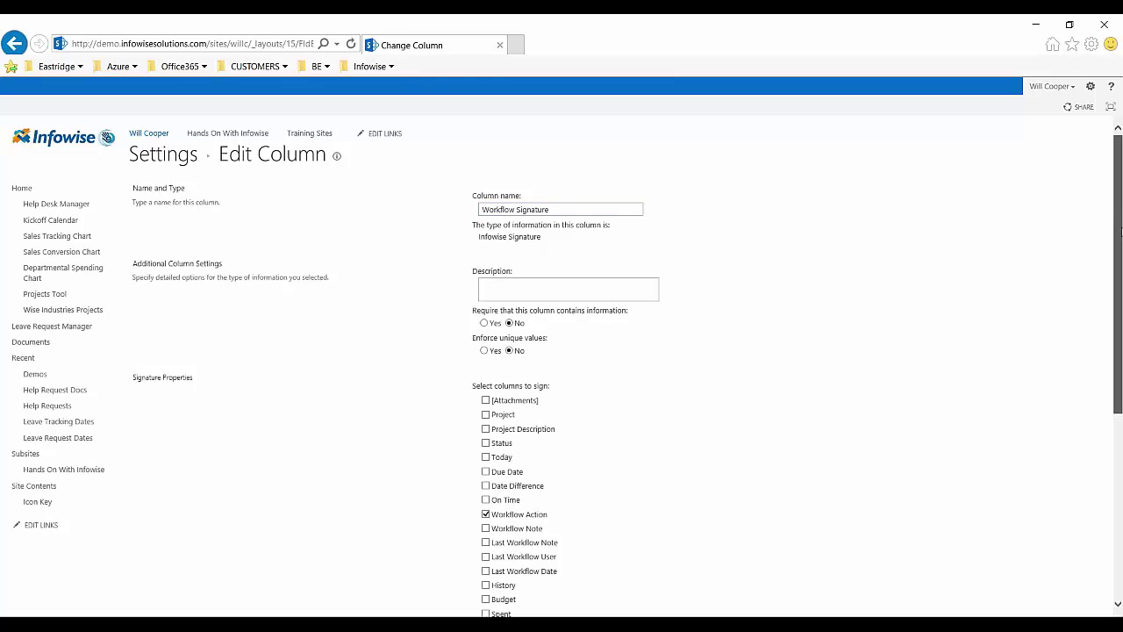
{"action": "left_click_drag", "start_coordinate": [1120, 230], "coordinate": [1120, 345]}
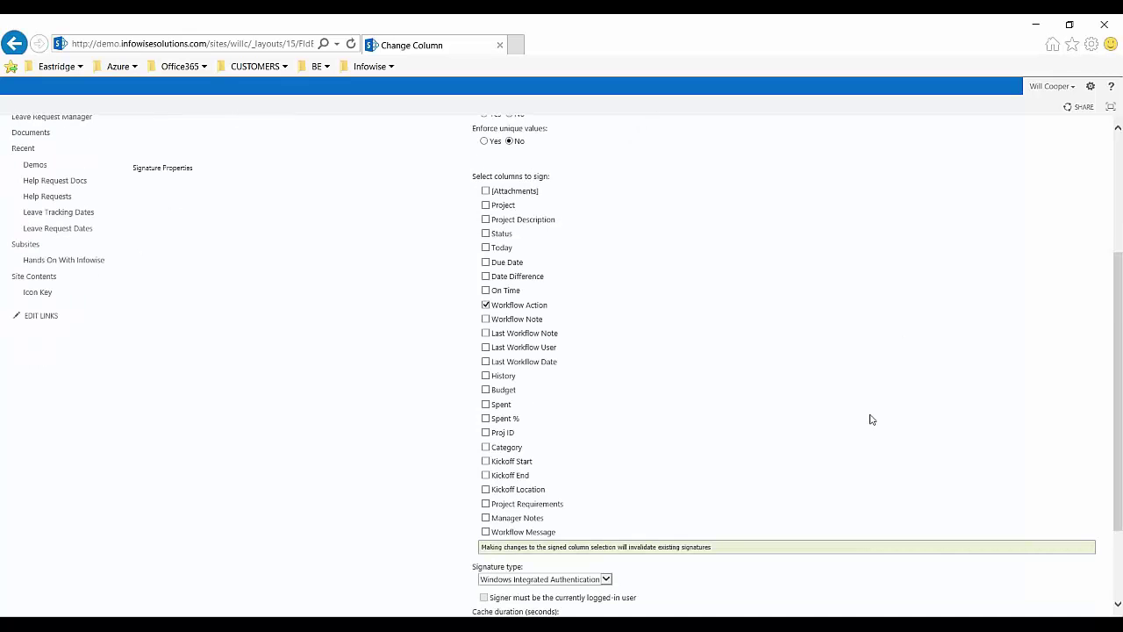
{"action": "left_click_drag", "start_coordinate": [1118, 320], "coordinate": [1118, 386]}
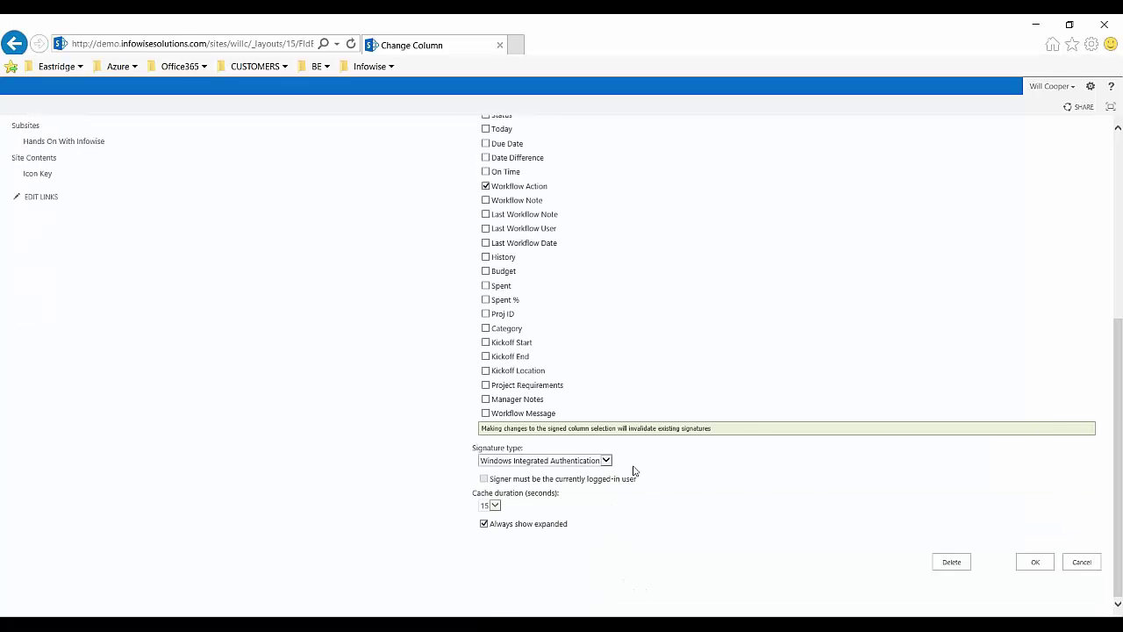
{"action": "left_click", "coordinate": [605, 460]}
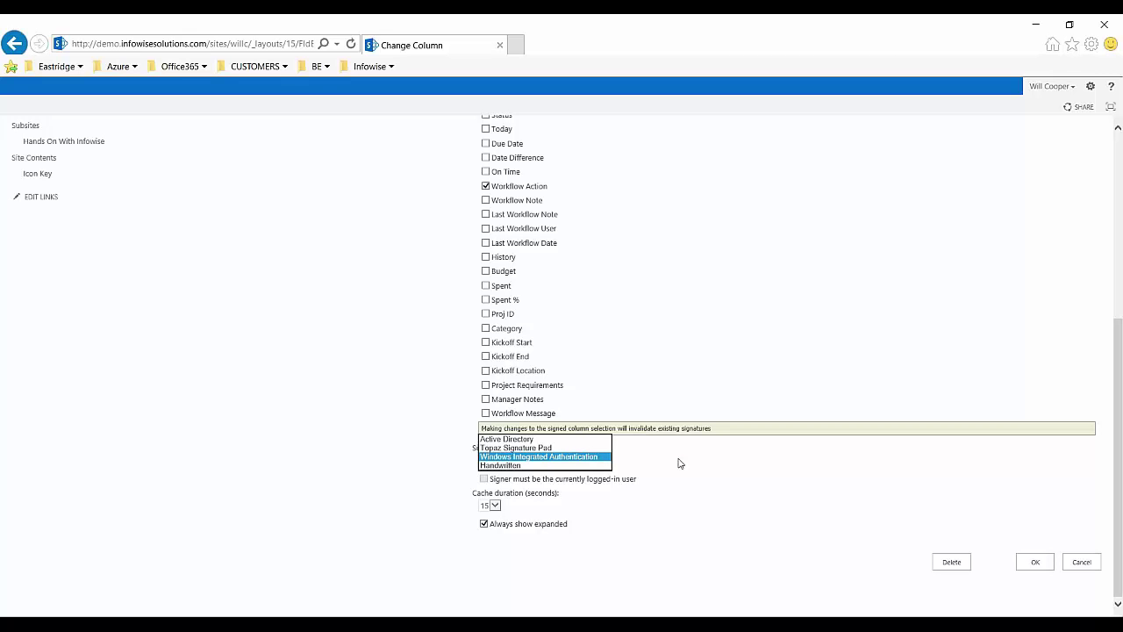
{"action": "left_click", "coordinate": [766, 467]}
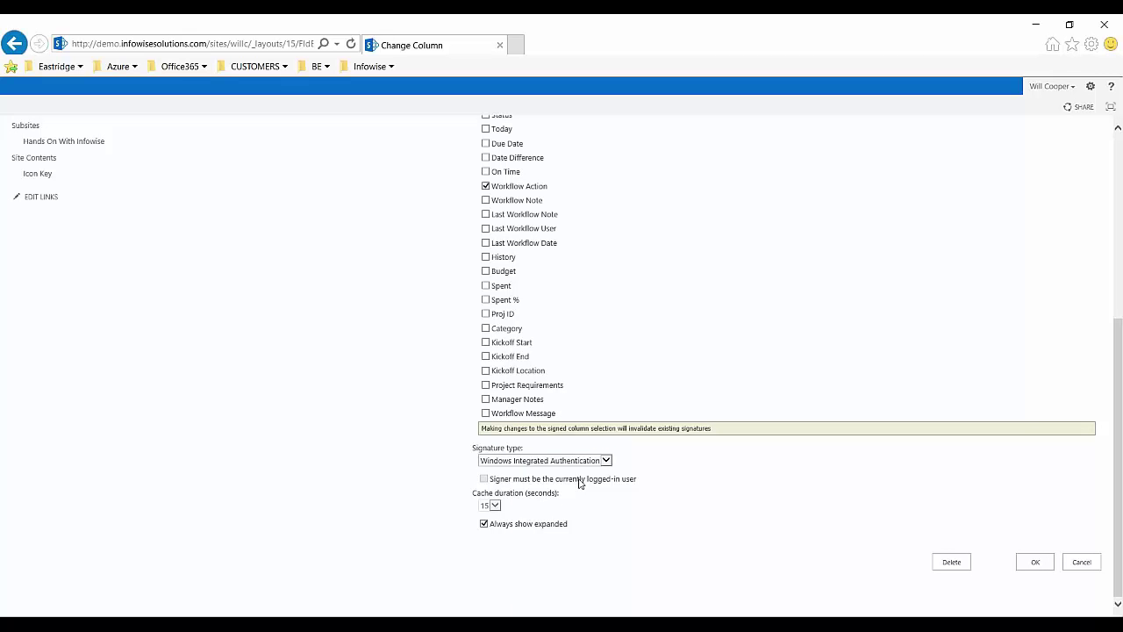
{"action": "left_click", "coordinate": [1081, 561]}
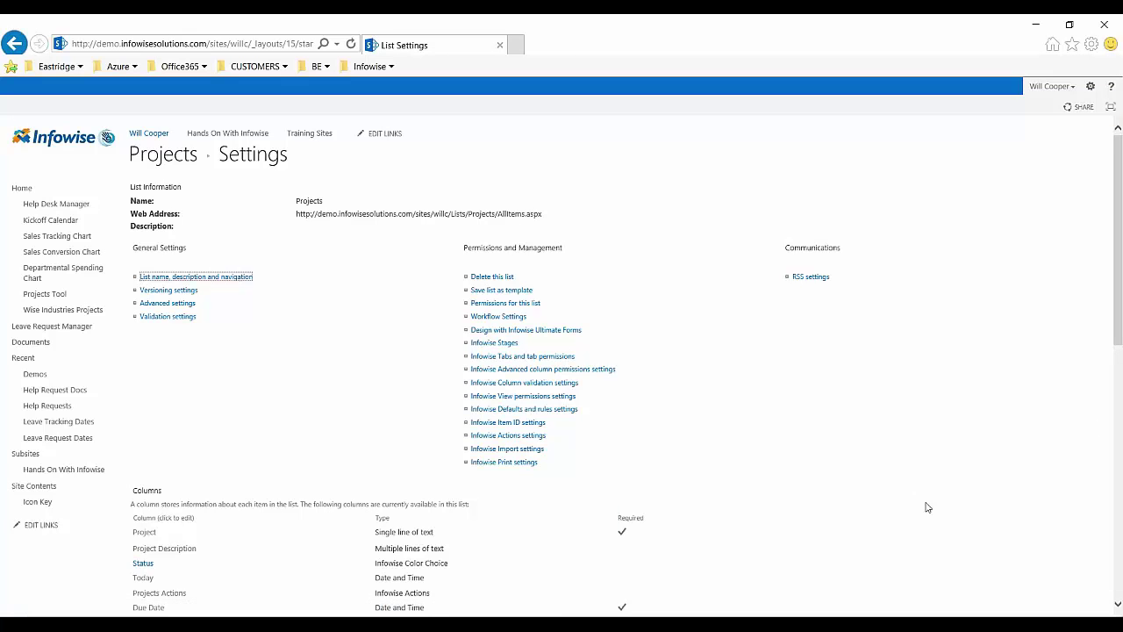
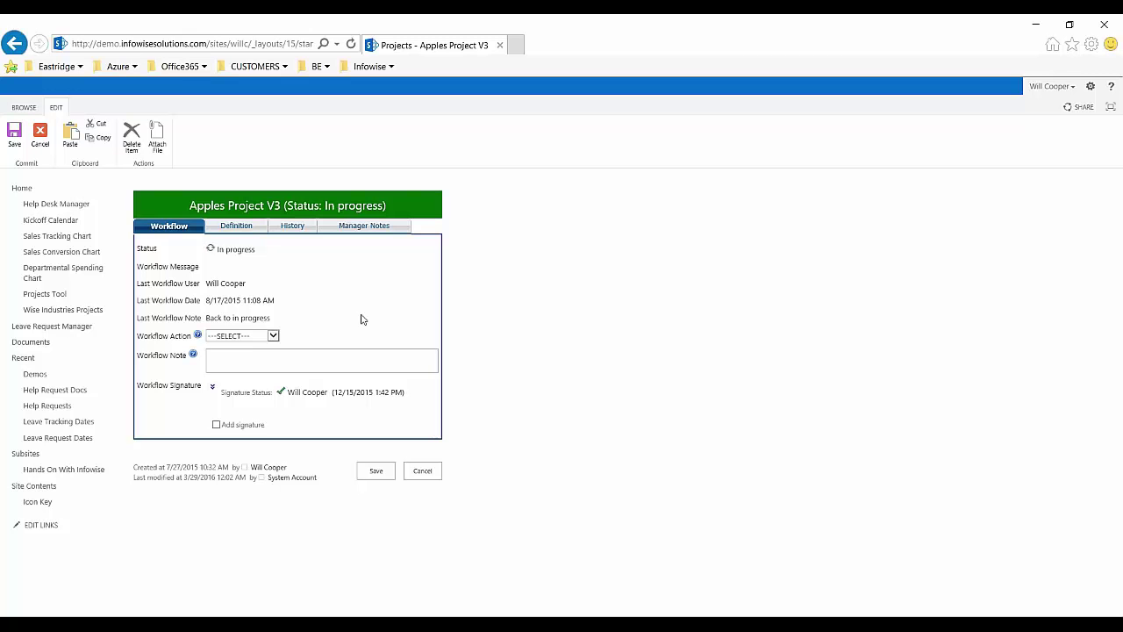
Step: Inspect the Status and Workflow Signature fields on the Apples Project V3 form, collapsing and re-expanding the signature section
{"action": "triple_click", "coordinate": [241, 251]}
{"action": "left_click", "coordinate": [340, 266]}
{"action": "left_click", "coordinate": [212, 387]}
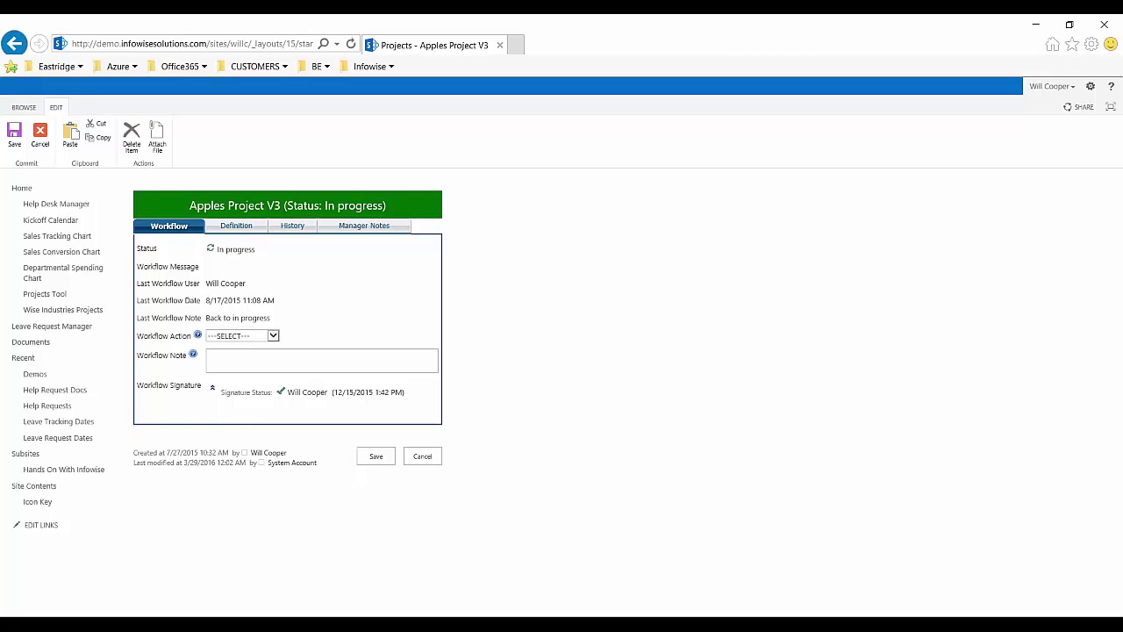
{"action": "left_click", "coordinate": [212, 387]}
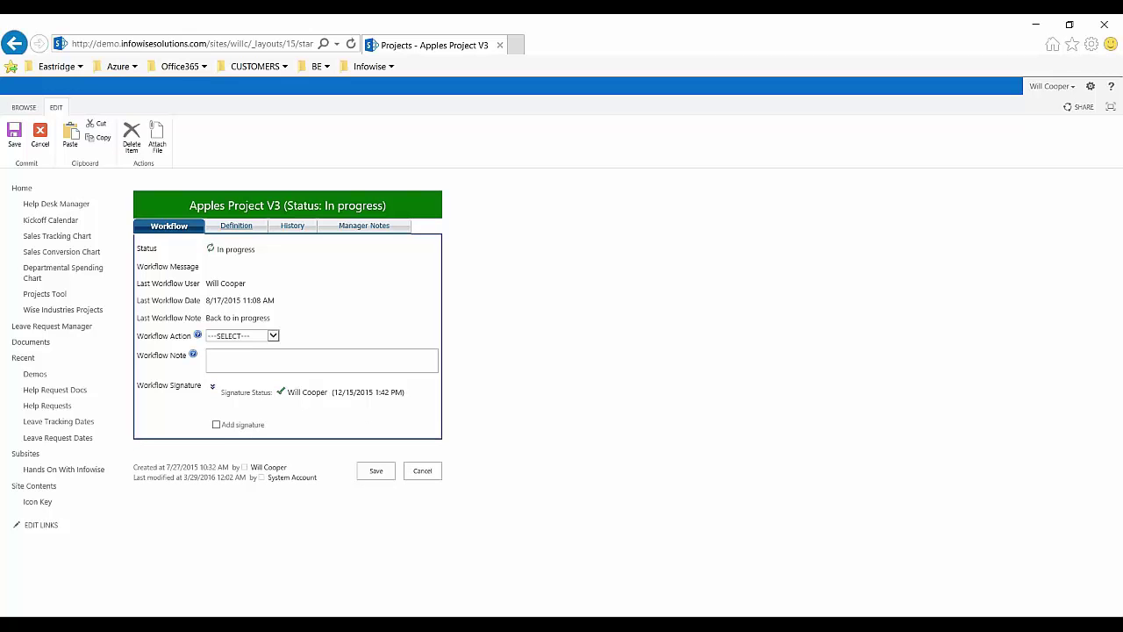
Step: In the project's Definition section, try the Research and Production categories, ending with Category set to Sales
{"action": "left_click", "coordinate": [237, 226]}
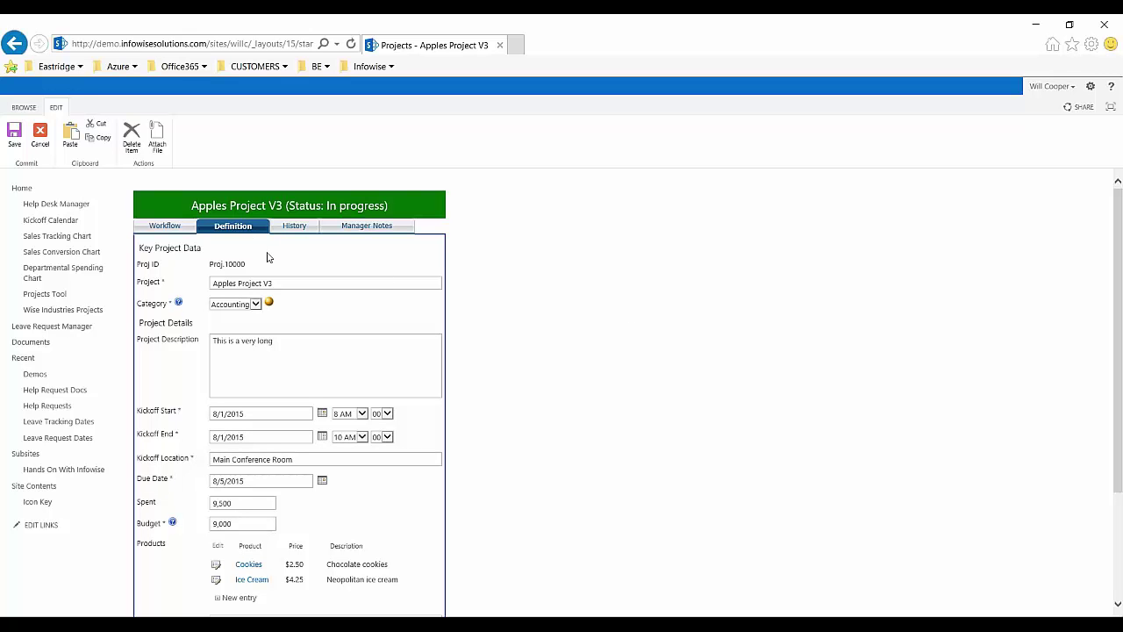
{"action": "left_click", "coordinate": [256, 305]}
{"action": "left_click", "coordinate": [255, 310]}
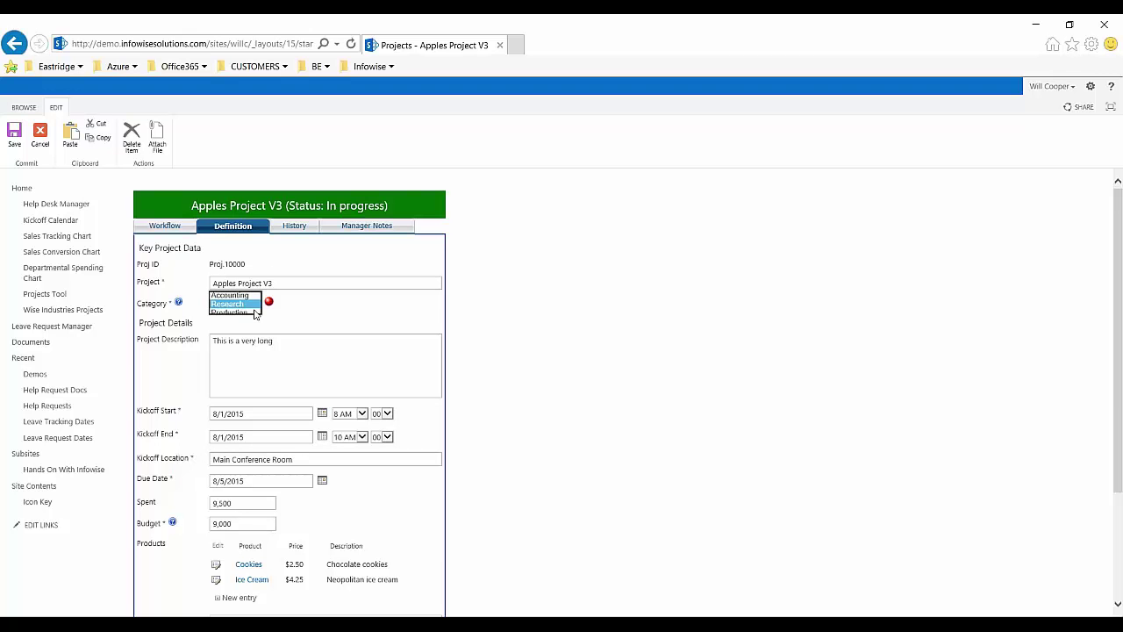
{"action": "left_click", "coordinate": [256, 305]}
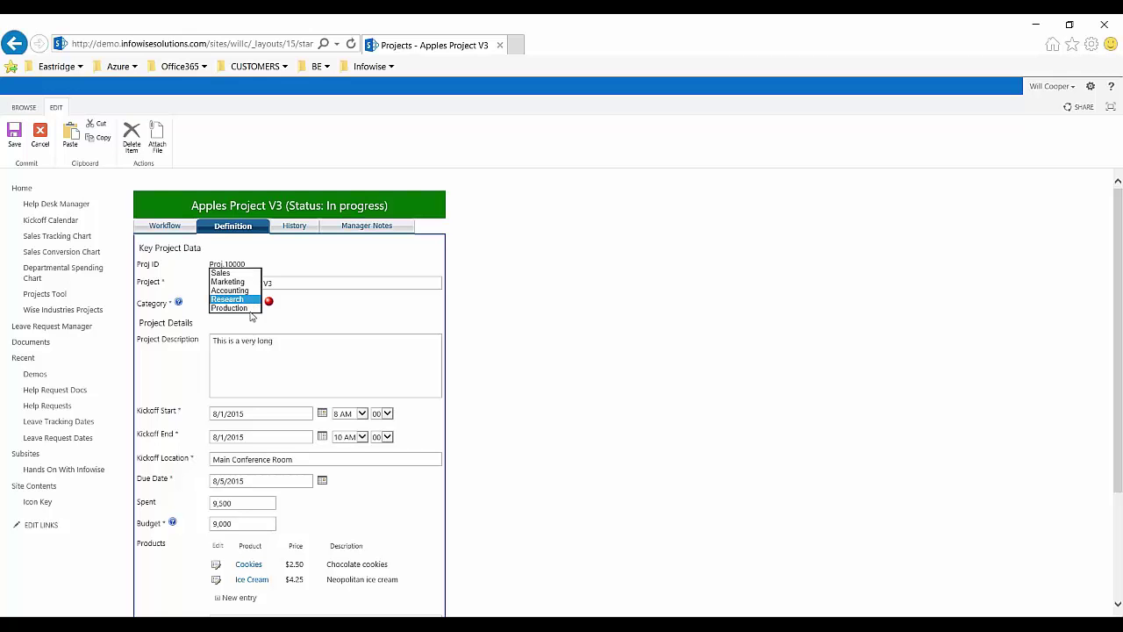
{"action": "left_click", "coordinate": [250, 309]}
{"action": "left_click", "coordinate": [254, 304]}
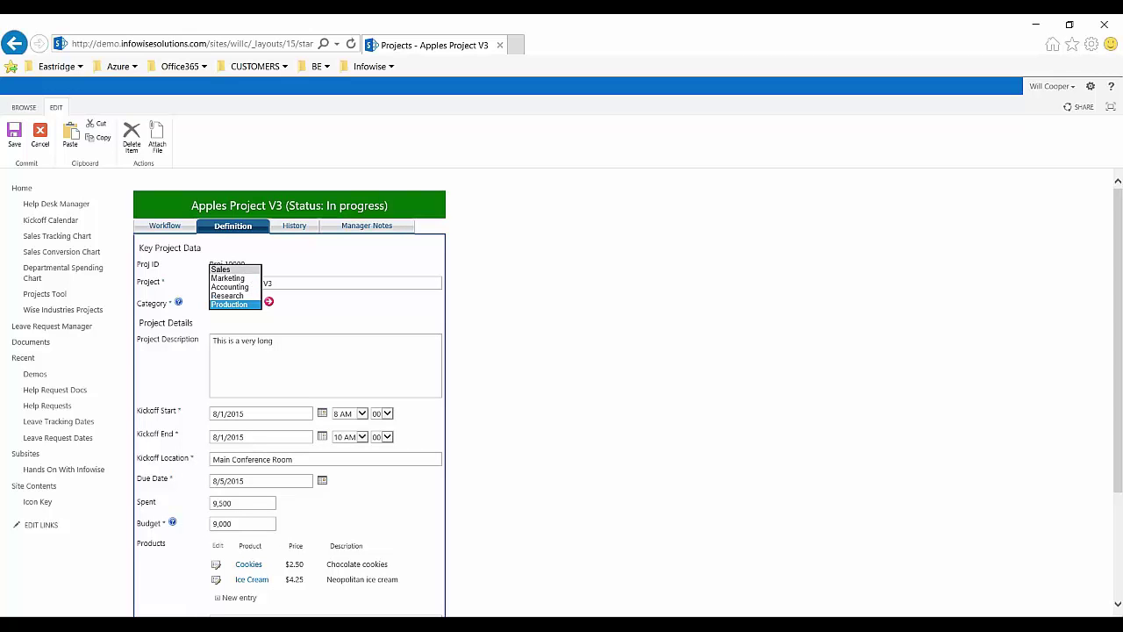
{"action": "left_click", "coordinate": [247, 270]}
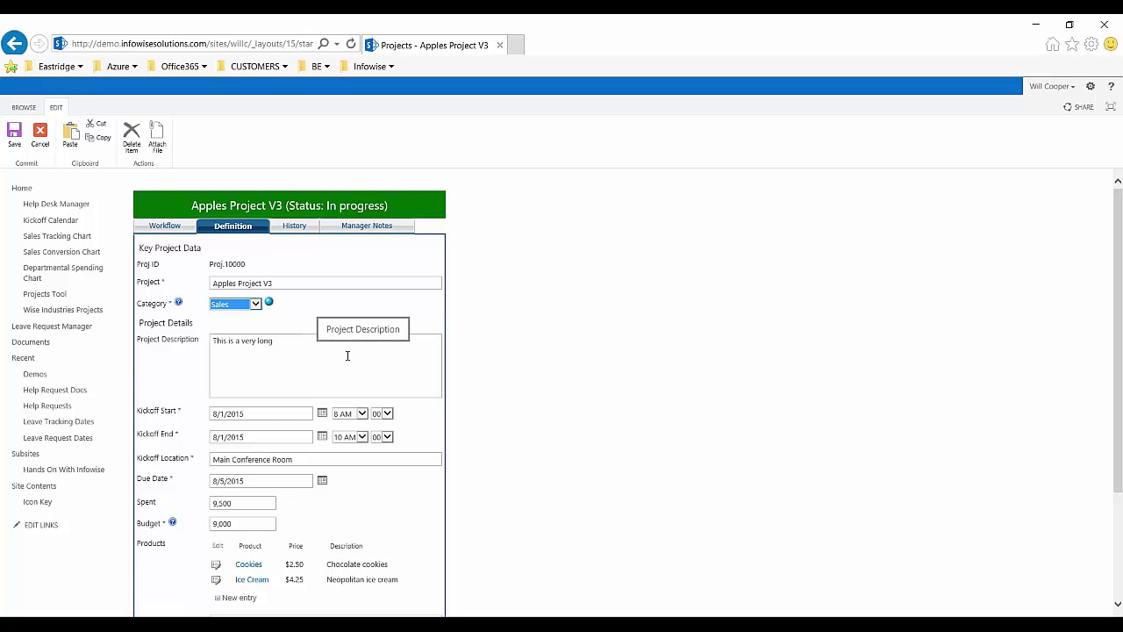
{"action": "left_click", "coordinate": [286, 349]}
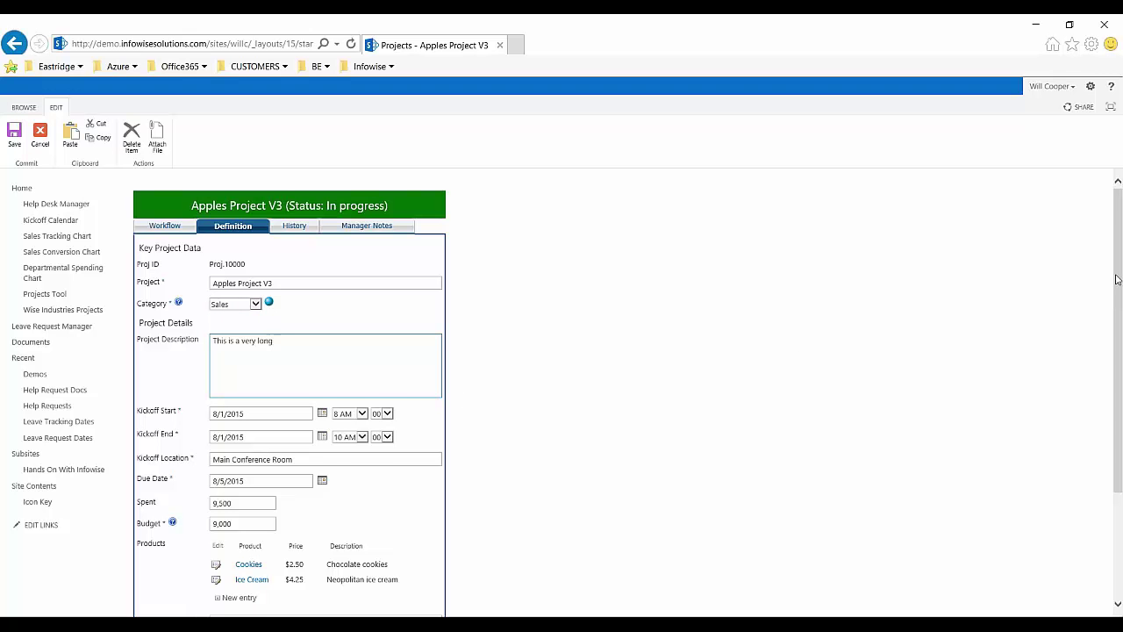
Step: Add and save a Products entry named Candy Bar with price 4 and description "A delicious chocolate bar"
{"action": "left_click_drag", "start_coordinate": [1117, 279], "coordinate": [1118, 334]}
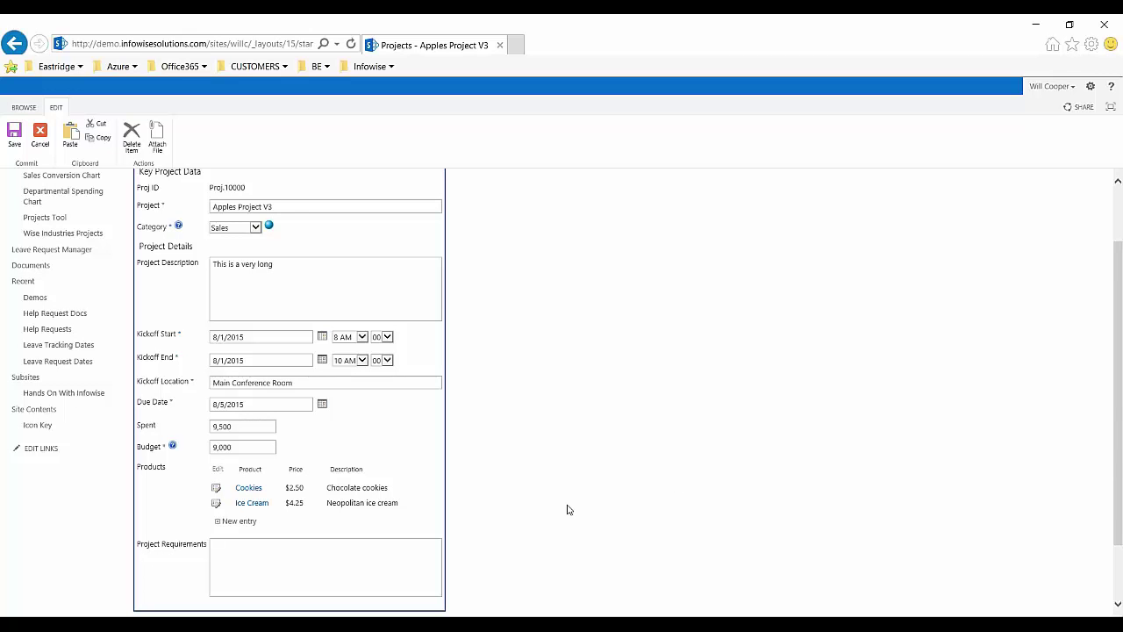
{"action": "double_click", "coordinate": [156, 471]}
{"action": "left_click", "coordinate": [242, 523]}
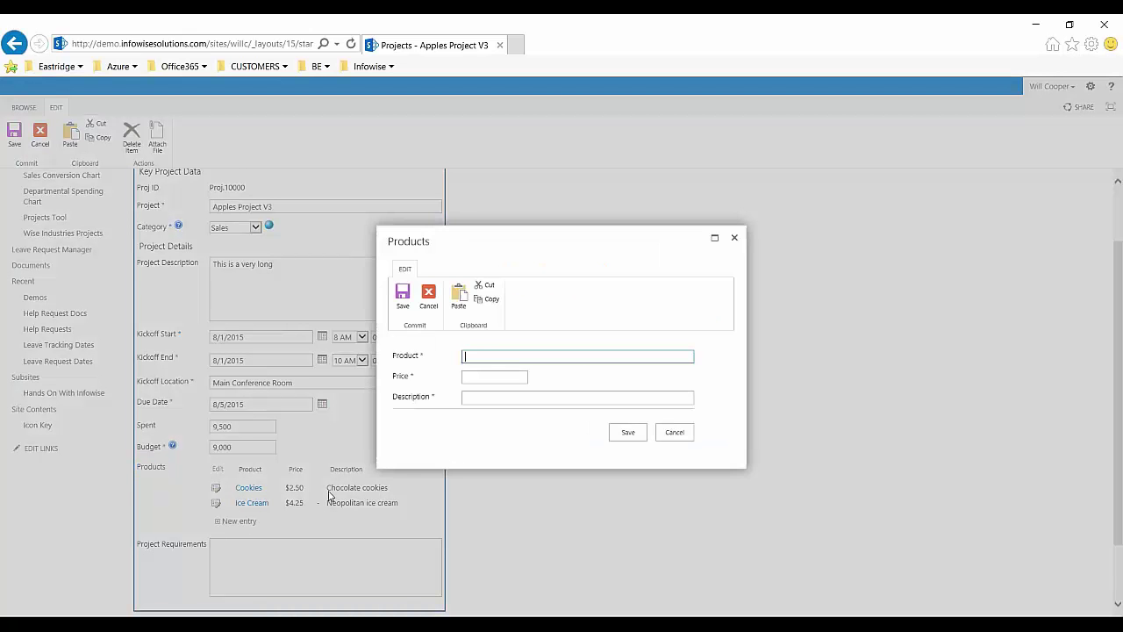
{"action": "left_click", "coordinate": [474, 357]}
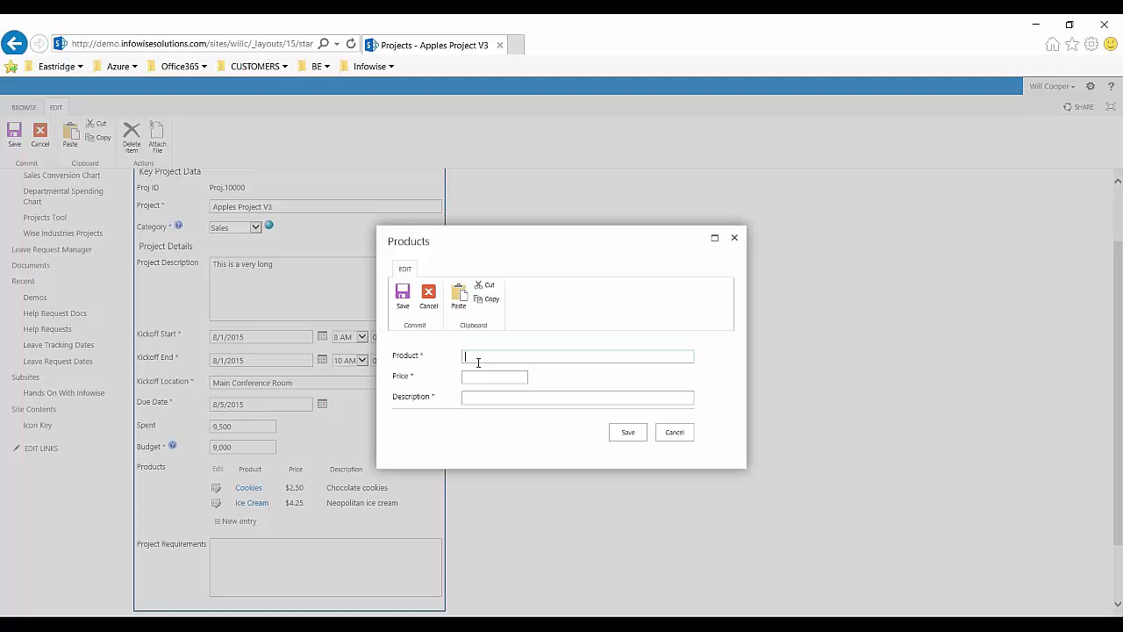
{"action": "type", "text": "Candy Bar"}
{"action": "key", "text": "Tab"}
{"action": "type", "text": "4"}
{"action": "key", "text": "Tab"}
{"action": "type", "text": "A delicious chococ"}
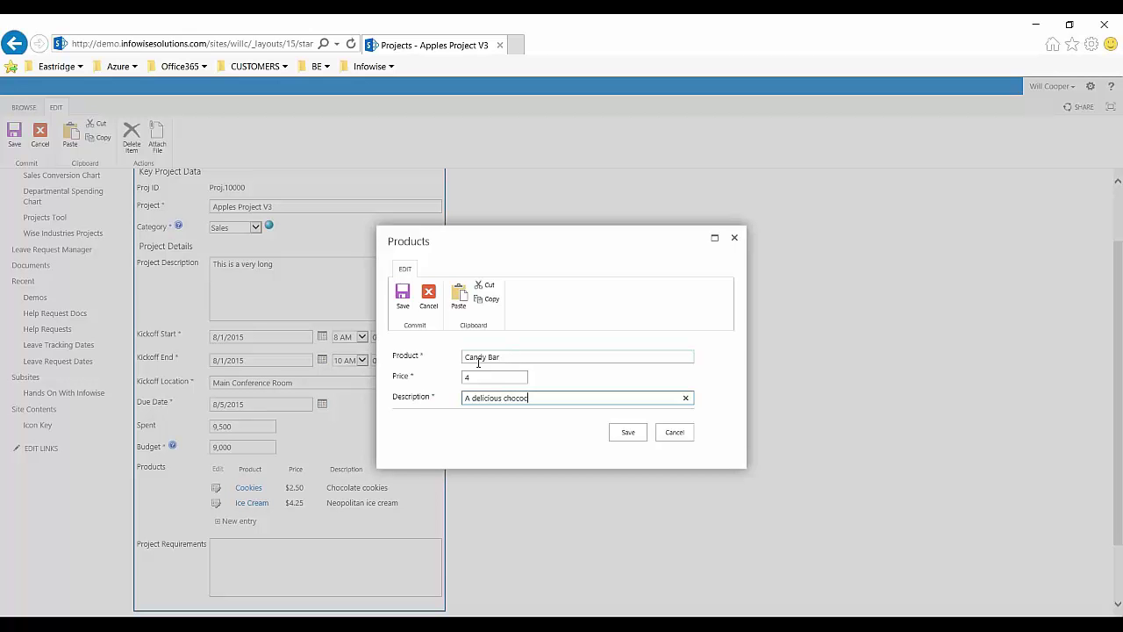
{"action": "key", "text": "BackSpace"}
{"action": "type", "text": "late bar"}
{"action": "key", "text": "Tab"}
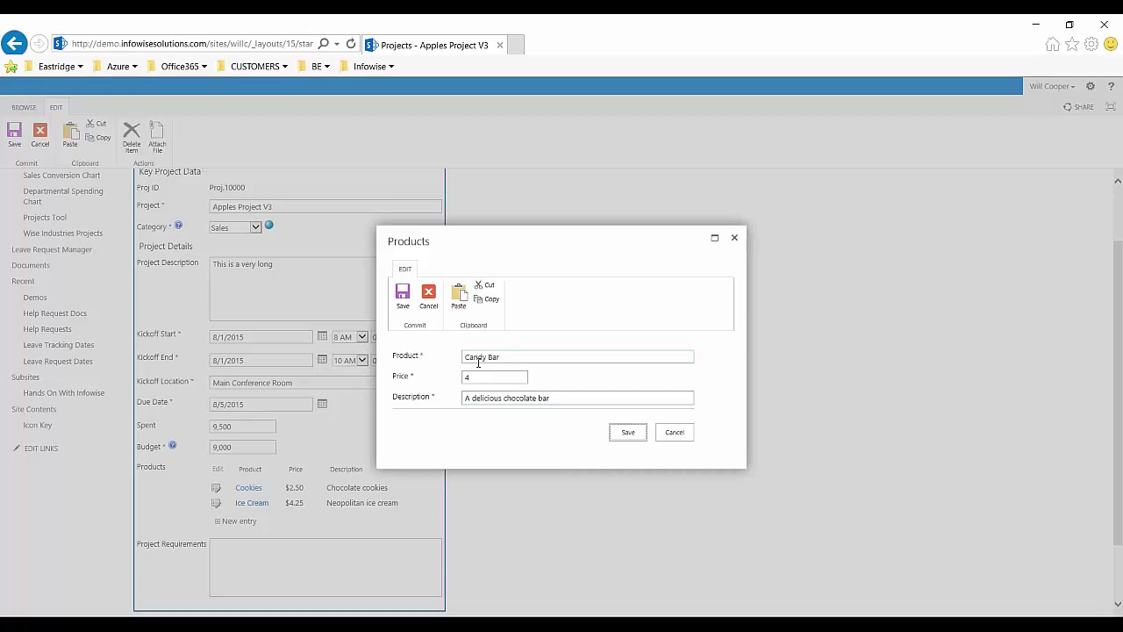
{"action": "key", "text": "Return"}
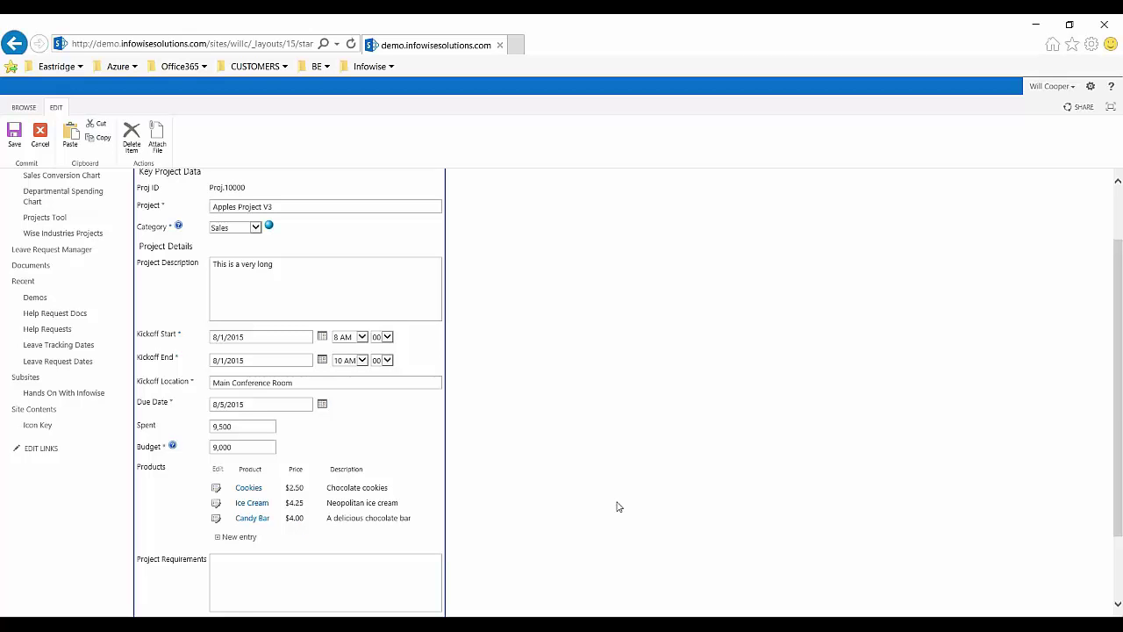
Step: Review the project's History entries and its Manager Notes section
{"action": "left_click_drag", "start_coordinate": [1118, 423], "coordinate": [1117, 369]}
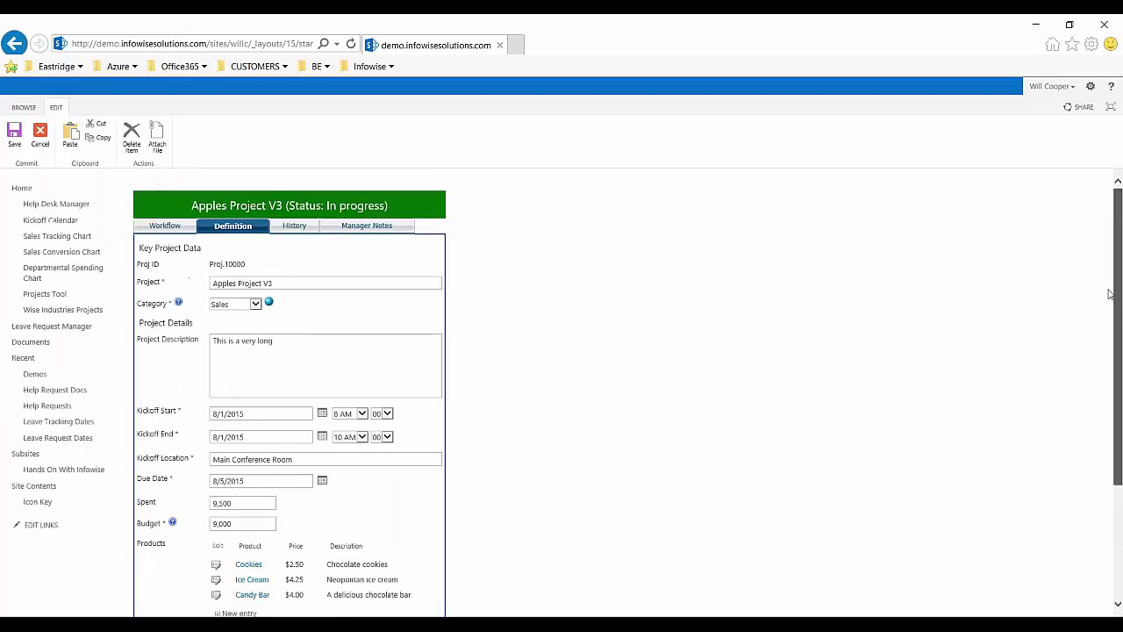
{"action": "left_click", "coordinate": [294, 228]}
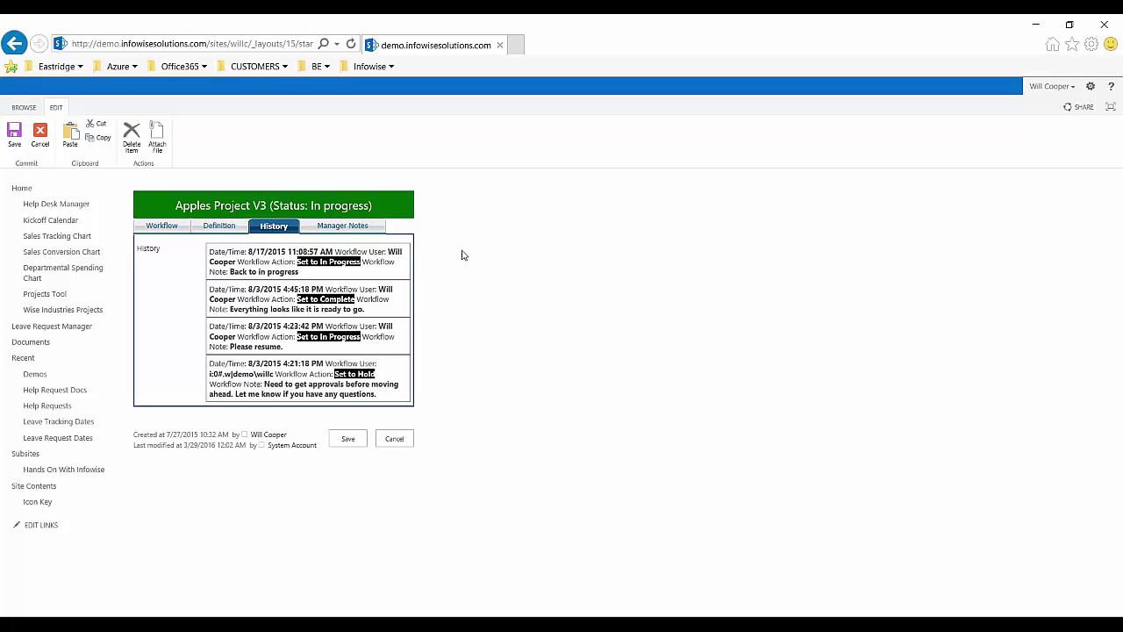
{"action": "left_click", "coordinate": [353, 229]}
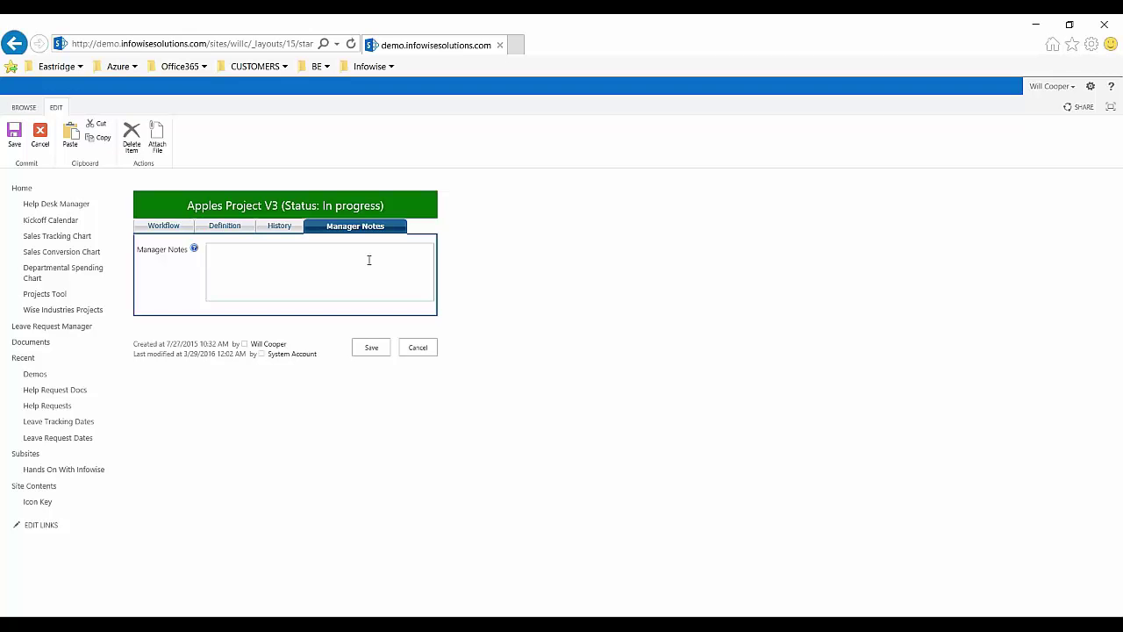
Step: Examine the project name and status text in the form's green header
{"action": "double_click", "coordinate": [377, 210]}
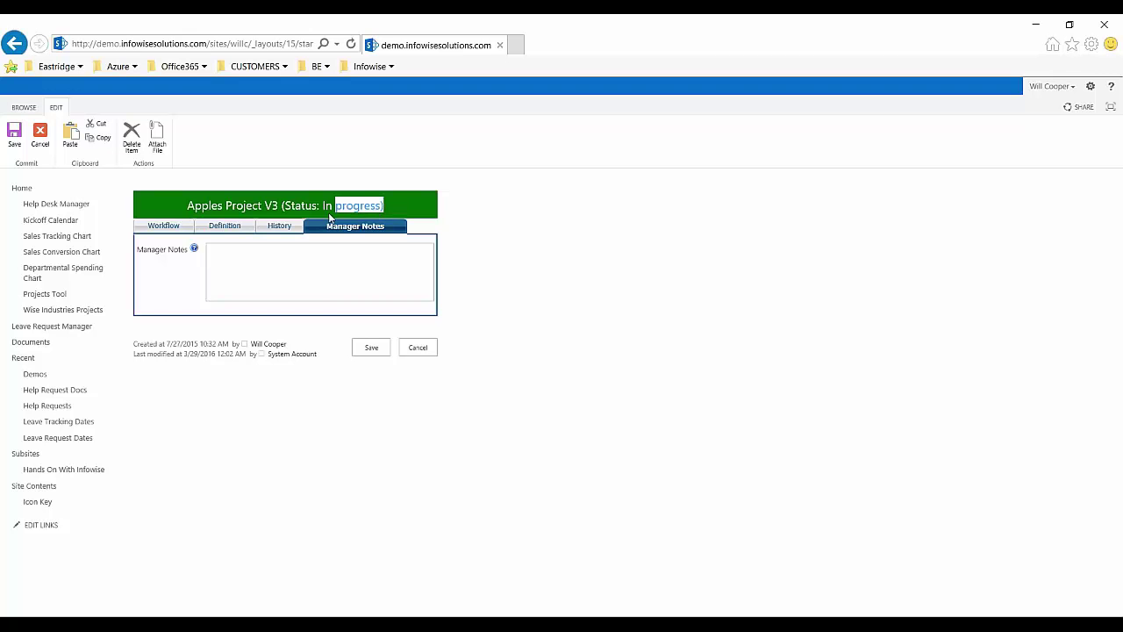
{"action": "left_click_drag", "start_coordinate": [329, 216], "coordinate": [205, 214]}
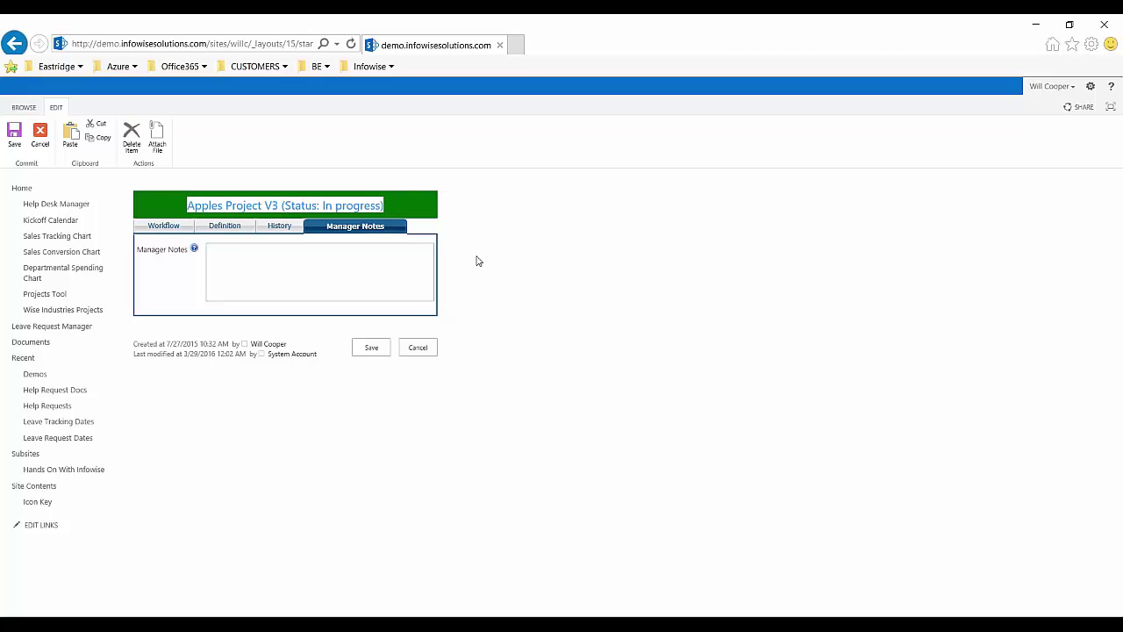
{"action": "left_click", "coordinate": [410, 200]}
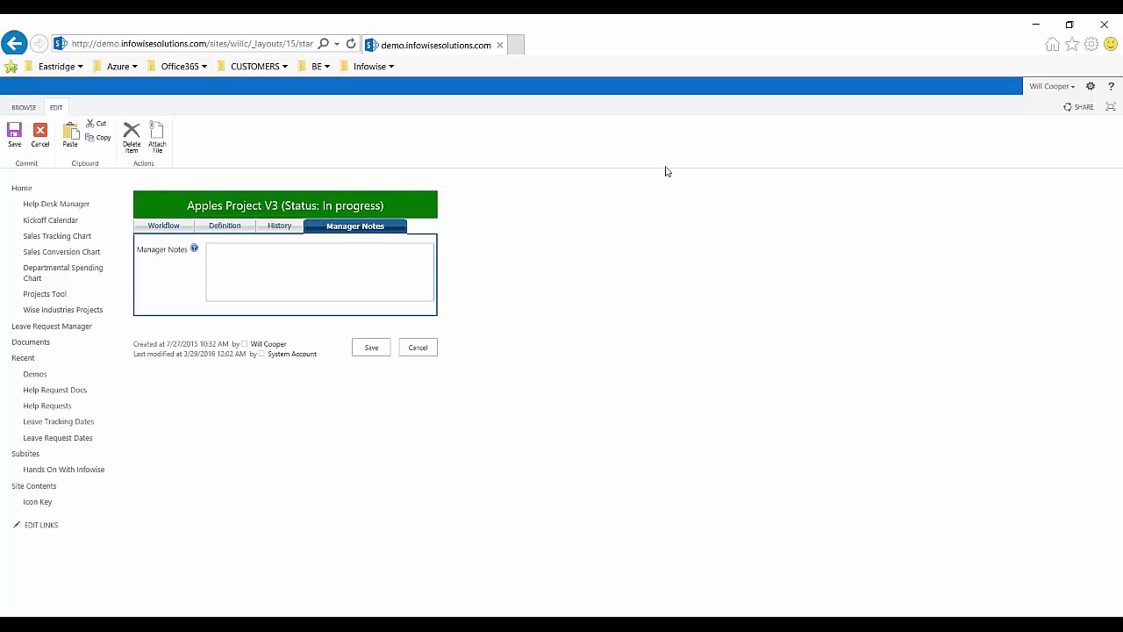
{"action": "left_click_drag", "start_coordinate": [392, 208], "coordinate": [170, 197]}
{"action": "left_click", "coordinate": [171, 196]}
{"action": "left_click_drag", "start_coordinate": [184, 207], "coordinate": [237, 209]}
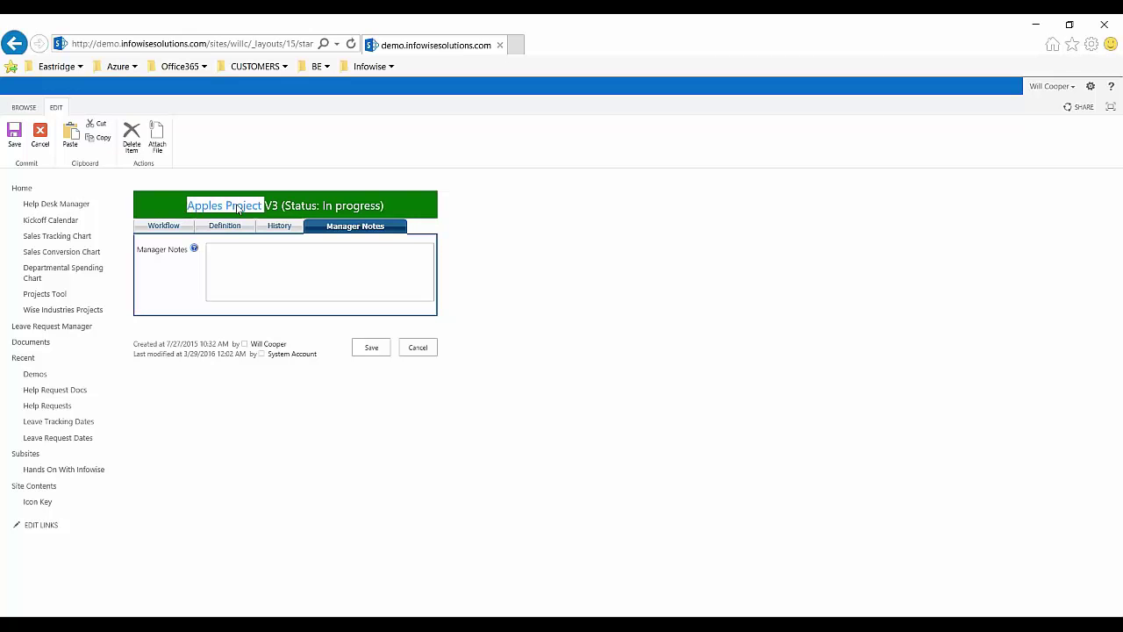
{"action": "left_click", "coordinate": [344, 204]}
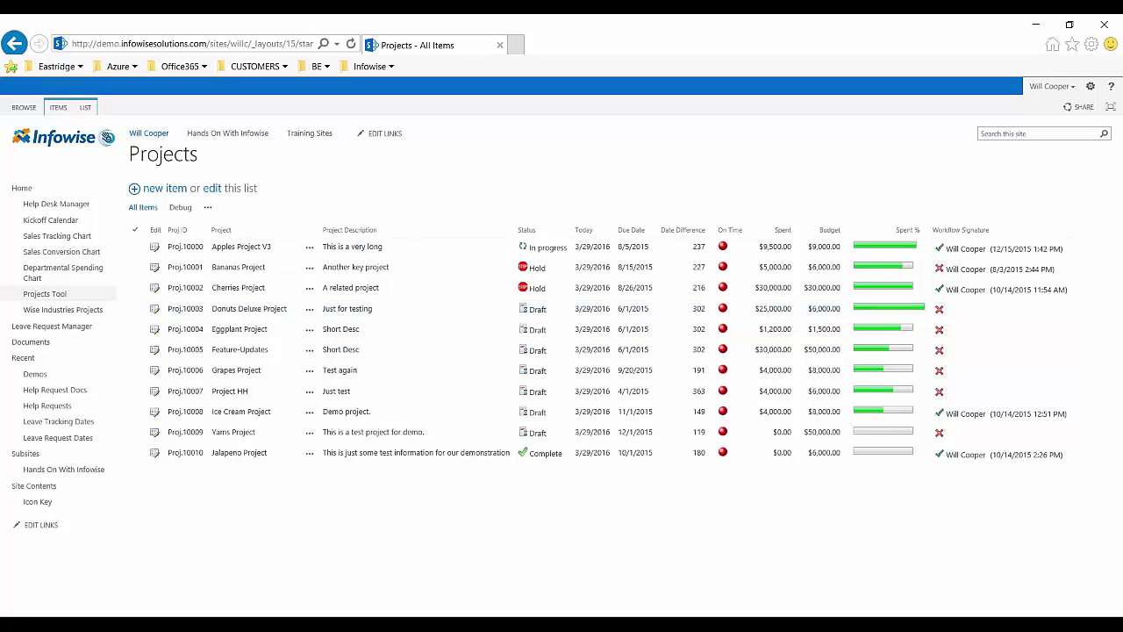
Step: Open the Projects list's settings and examine the Infowise options under Permissions and Management
{"action": "left_click", "coordinate": [86, 108]}
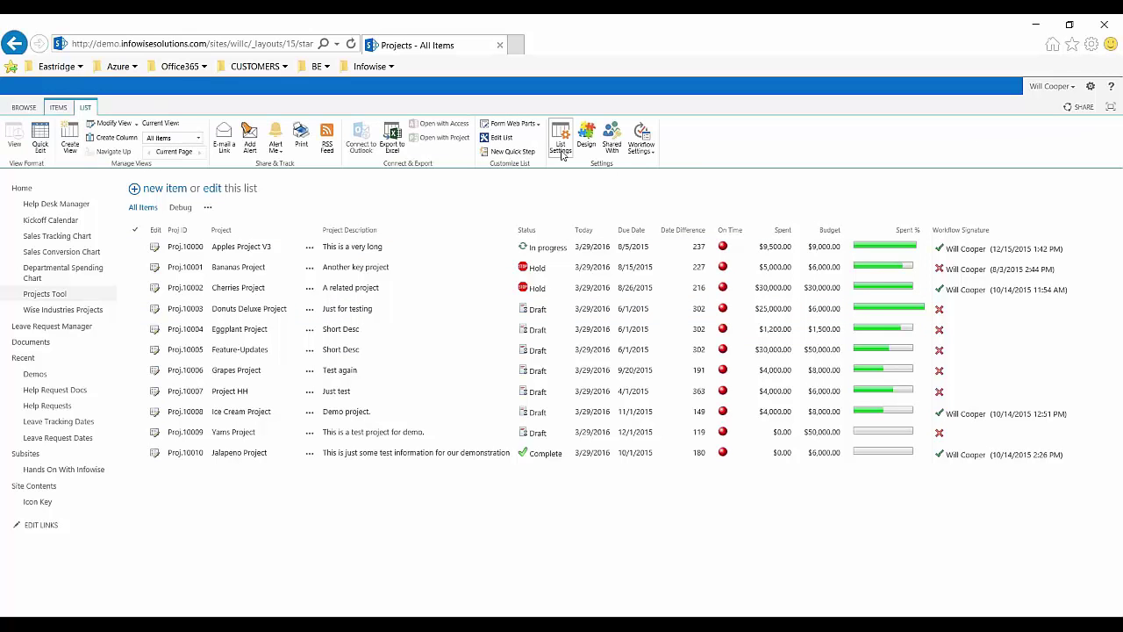
{"action": "left_click", "coordinate": [561, 149]}
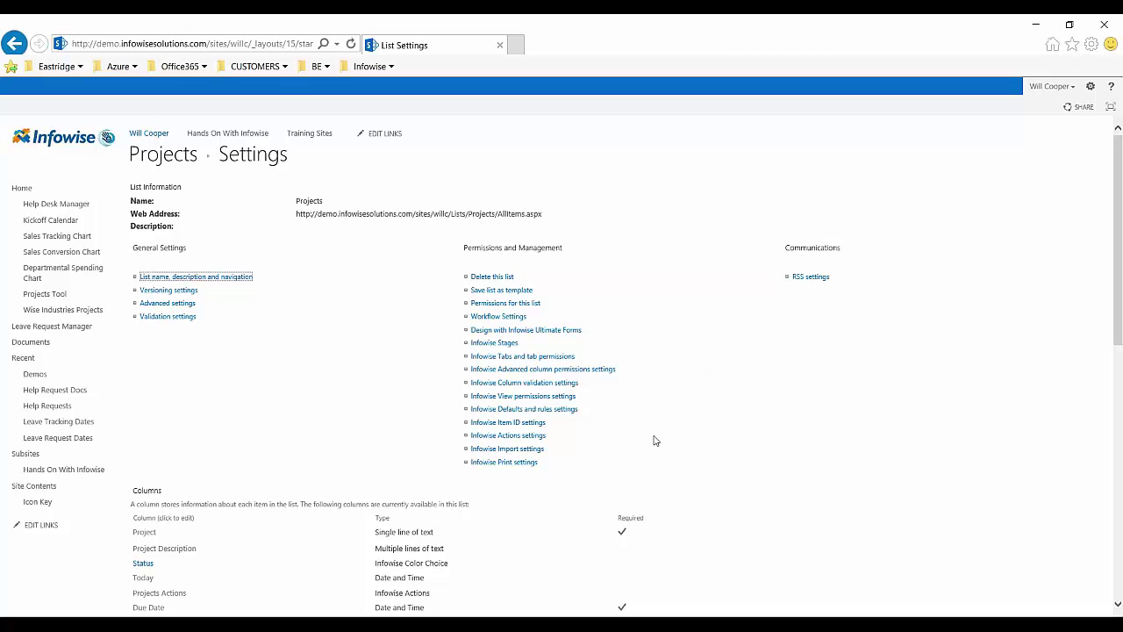
{"action": "left_click", "coordinate": [576, 472]}
{"action": "left_click_drag", "start_coordinate": [576, 472], "coordinate": [464, 349]}
{"action": "left_click", "coordinate": [693, 464]}
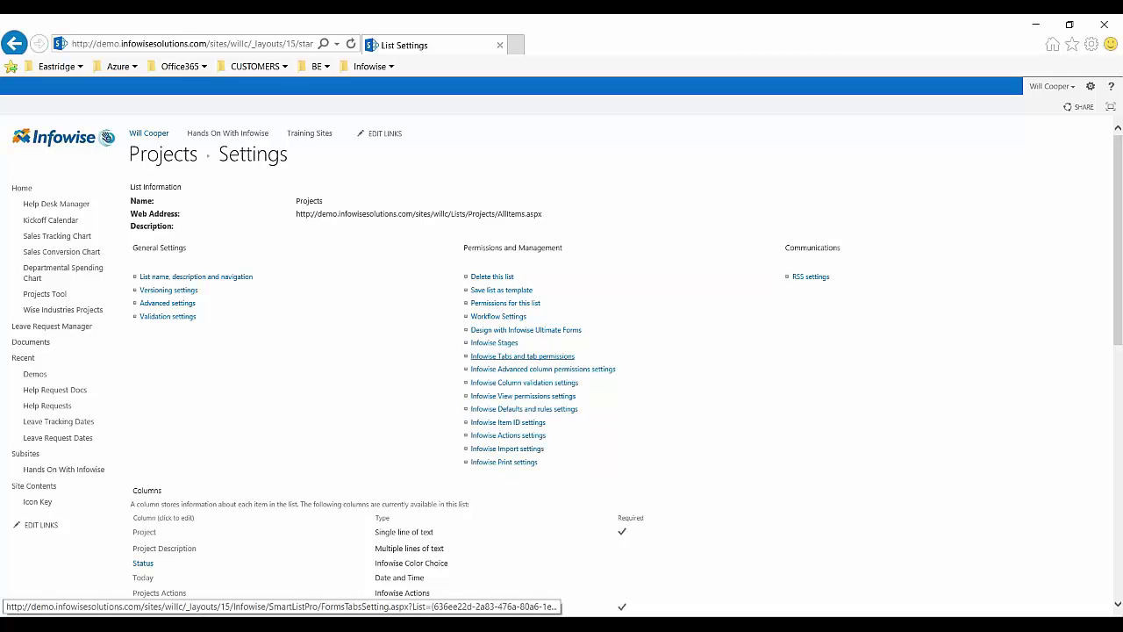
Step: Open the Infowise Tabs and tab permissions settings and review the tabs defined and their Permissions values
{"action": "left_click", "coordinate": [531, 356]}
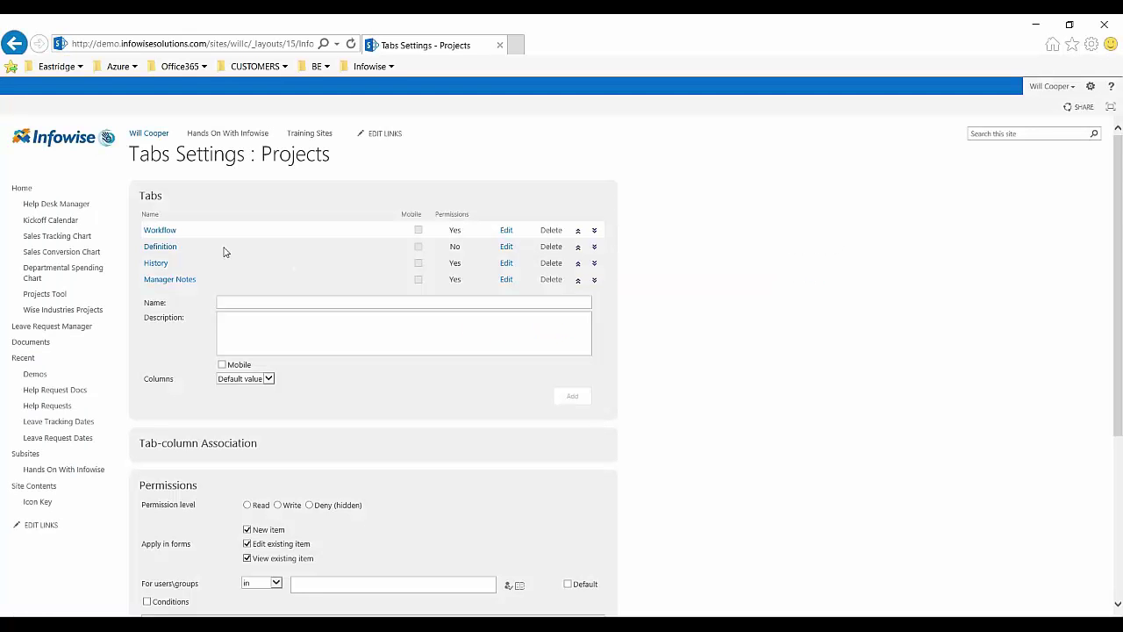
{"action": "left_click", "coordinate": [240, 301]}
{"action": "left_click_drag", "start_coordinate": [478, 214], "coordinate": [436, 217]}
{"action": "left_click", "coordinate": [473, 180]}
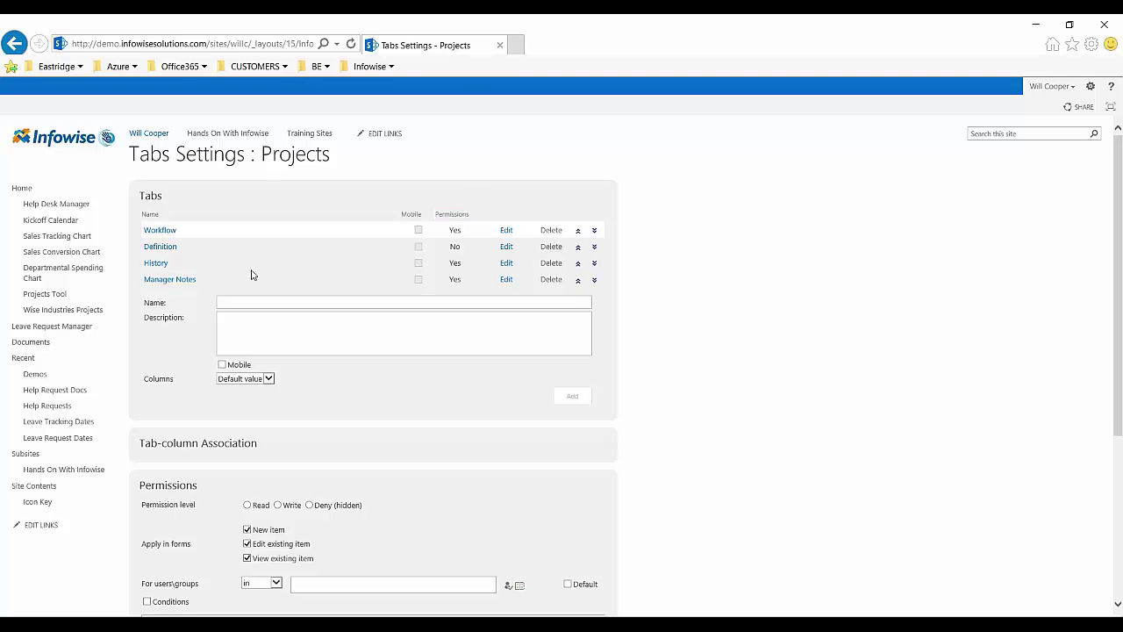
Step: Select the Workflow tab and expand its Tab-column Association to examine the columns it contains
{"action": "left_click_drag", "start_coordinate": [205, 279], "coordinate": [145, 279]}
{"action": "left_click", "coordinate": [225, 180]}
{"action": "left_click", "coordinate": [168, 232]}
{"action": "left_click", "coordinate": [197, 443]}
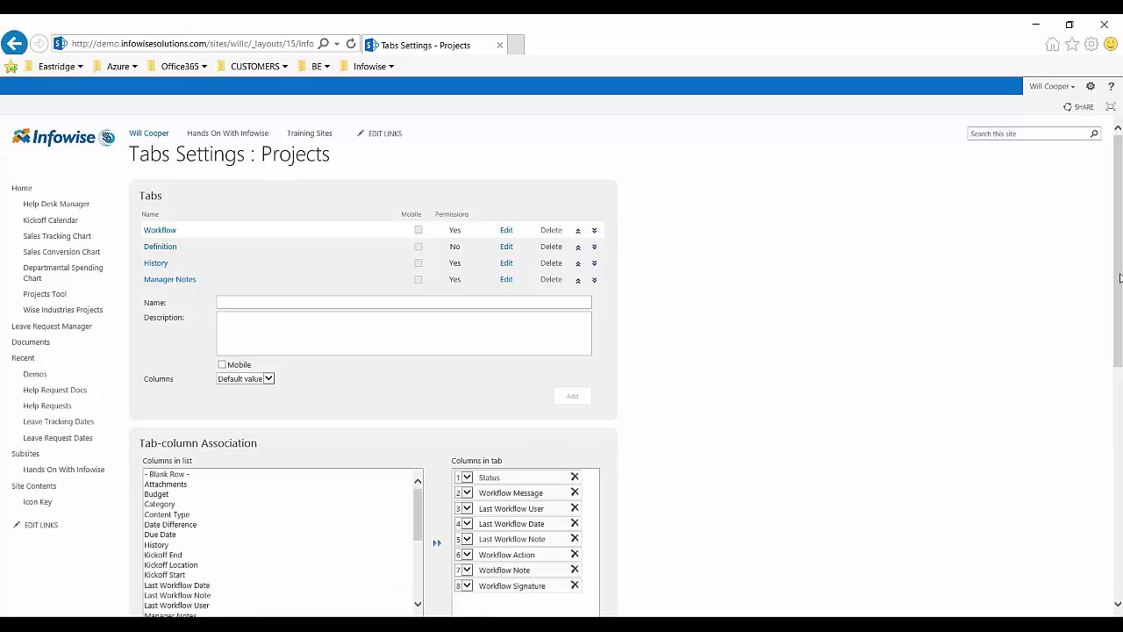
Step: Compare the columns available in the list with the columns assigned to the Workflow tab under Tab-column Association
{"action": "scroll", "coordinate": [1119, 278], "scroll_direction": "down", "scroll_amount": 2}
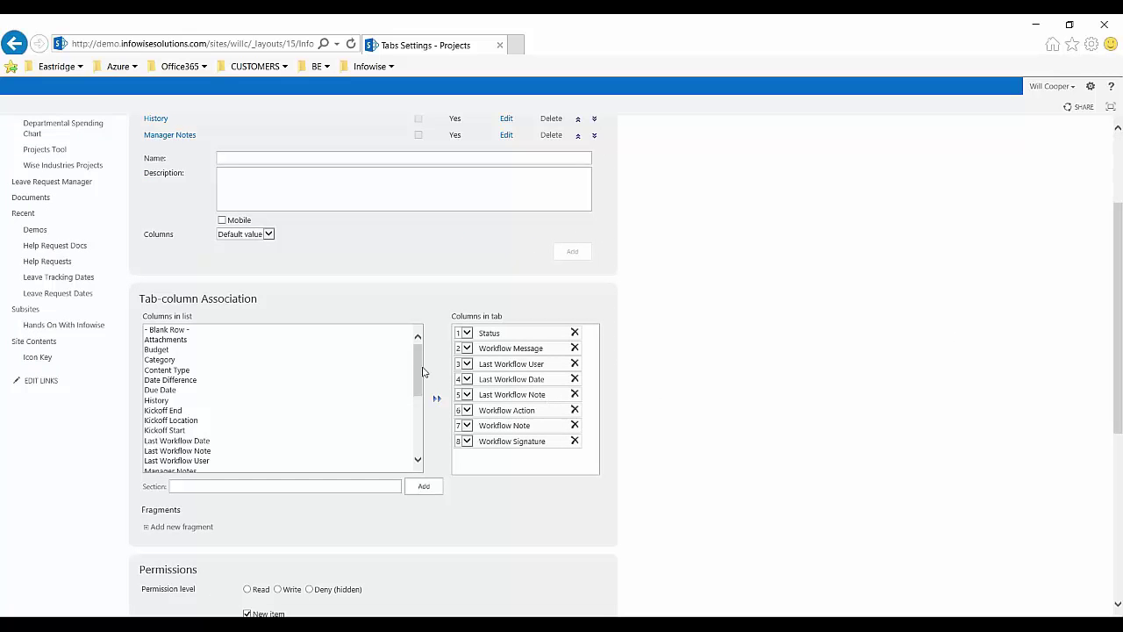
{"action": "scroll", "coordinate": [422, 372], "scroll_direction": "down", "scroll_amount": 5}
{"action": "scroll", "coordinate": [366, 383], "scroll_direction": "up", "scroll_amount": 5}
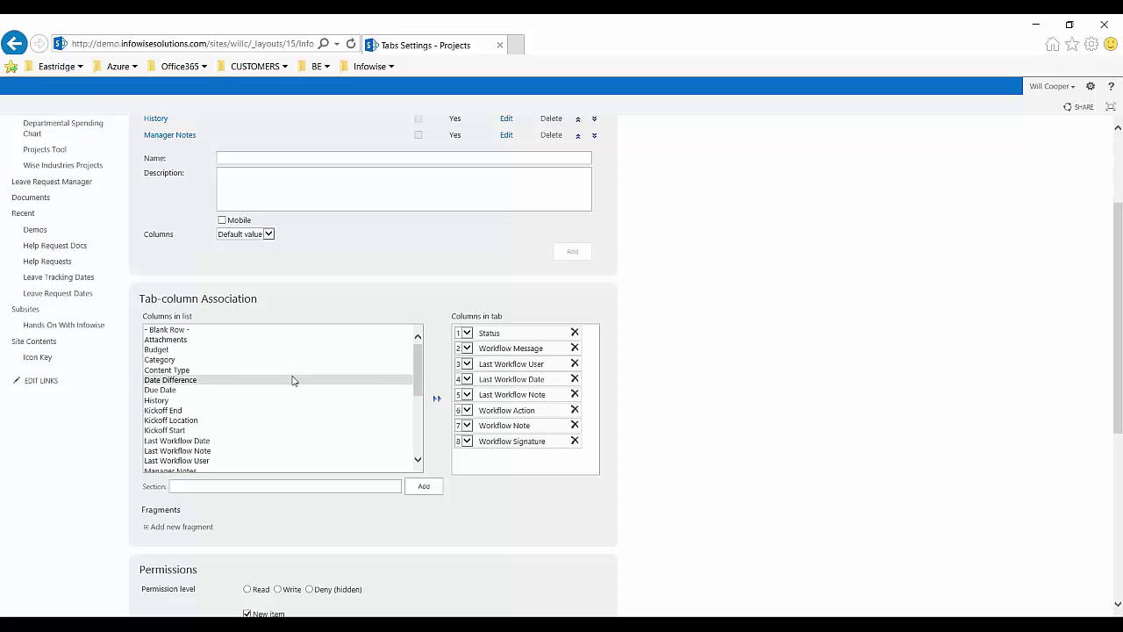
{"action": "left_click", "coordinate": [231, 371]}
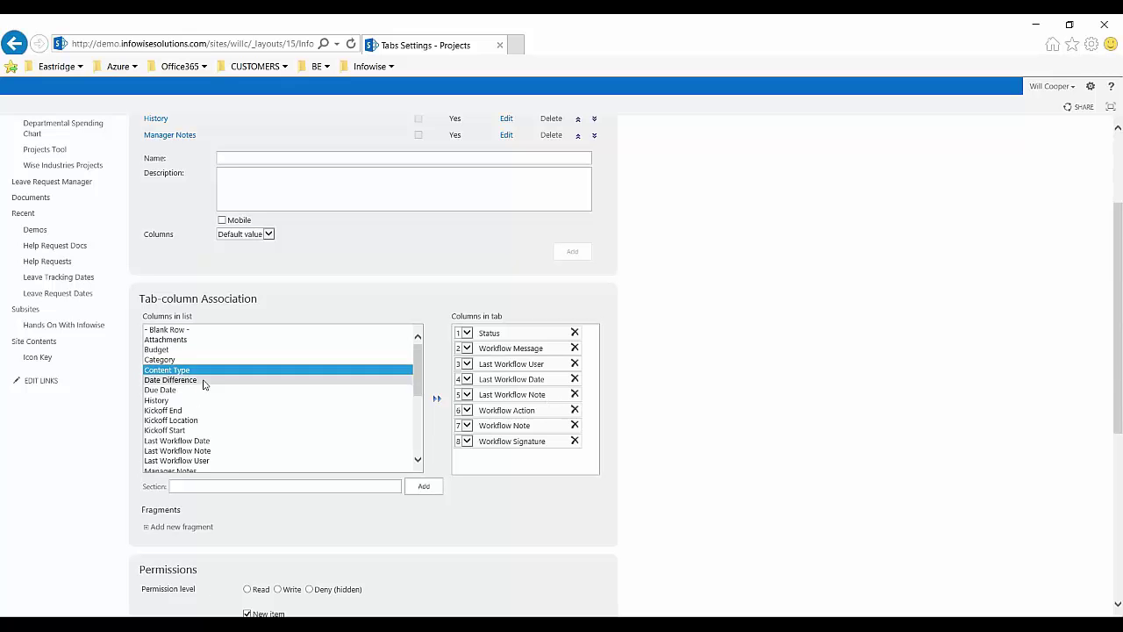
{"action": "left_click", "coordinate": [203, 383]}
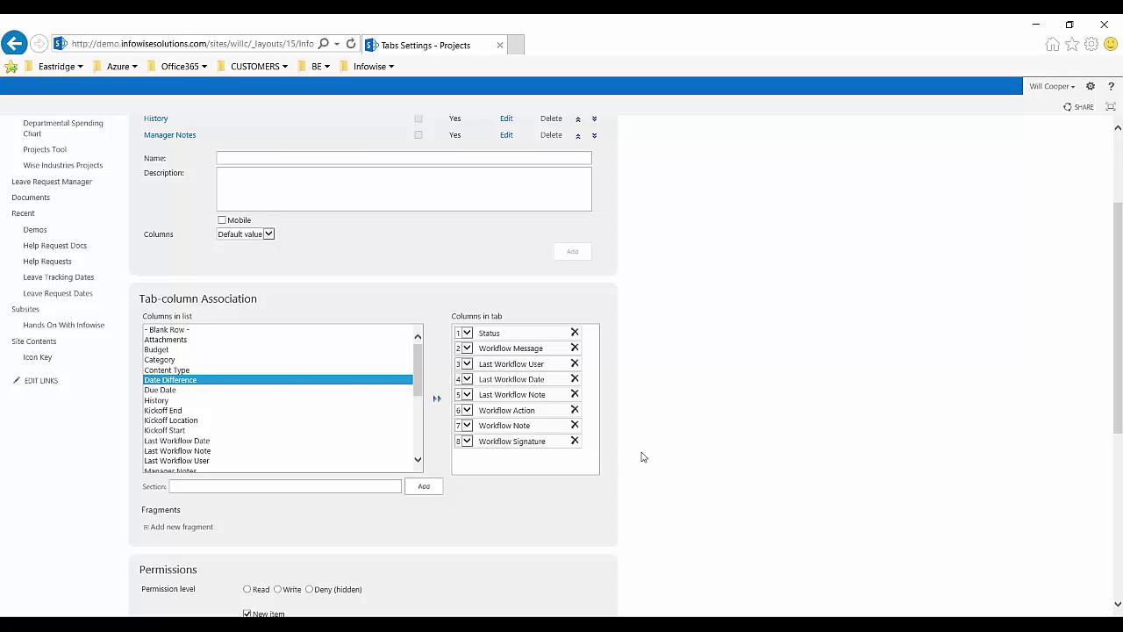
{"action": "left_click_drag", "start_coordinate": [604, 449], "coordinate": [457, 318]}
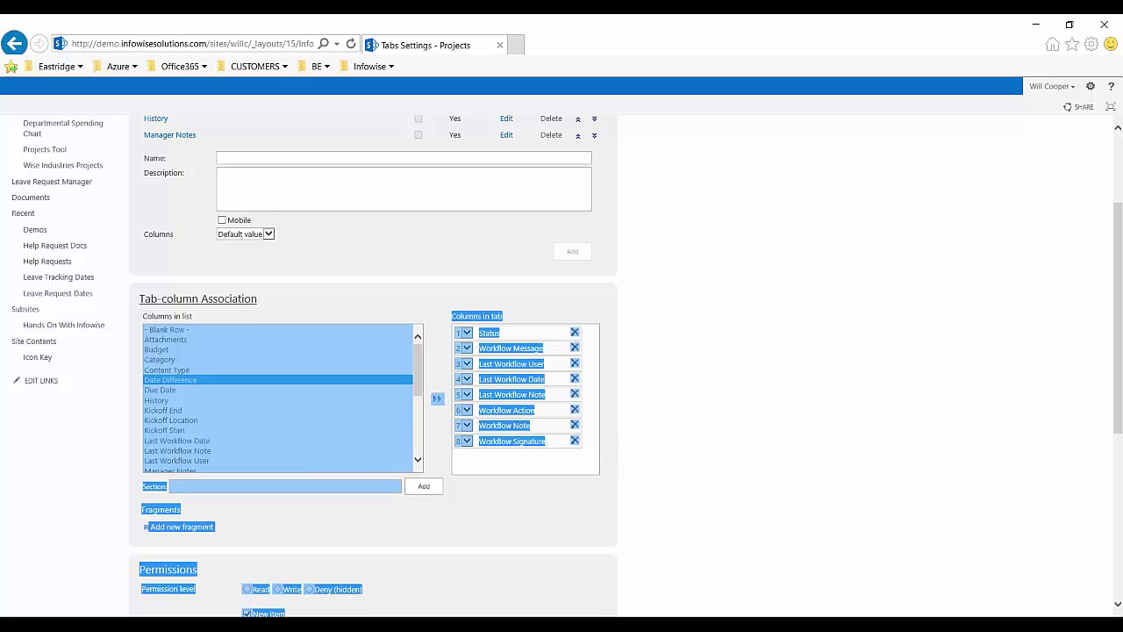
{"action": "left_click", "coordinate": [464, 283]}
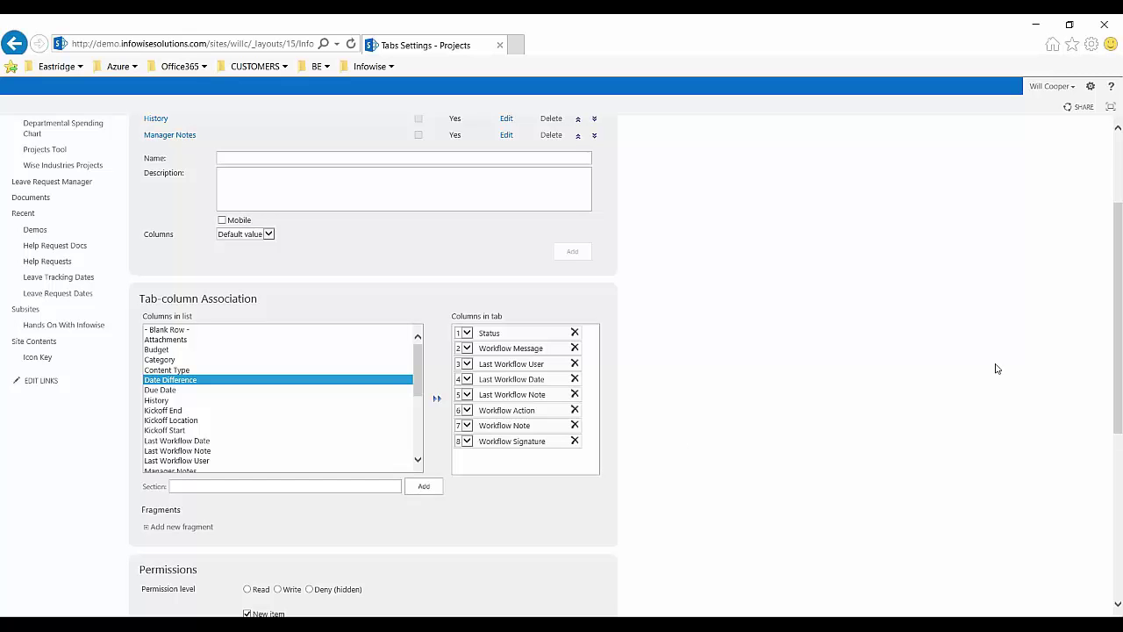
Step: Select the History tab and review its associated columns and current permission rules
{"action": "scroll", "coordinate": [1114, 379], "scroll_direction": "up", "scroll_amount": 1}
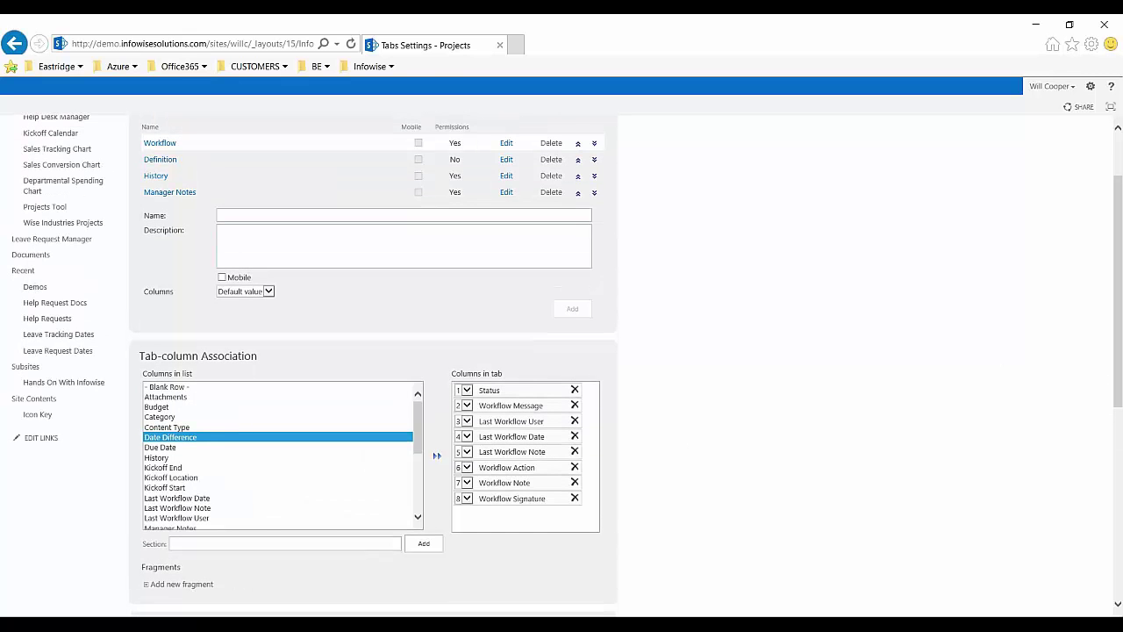
{"action": "left_click", "coordinate": [166, 178]}
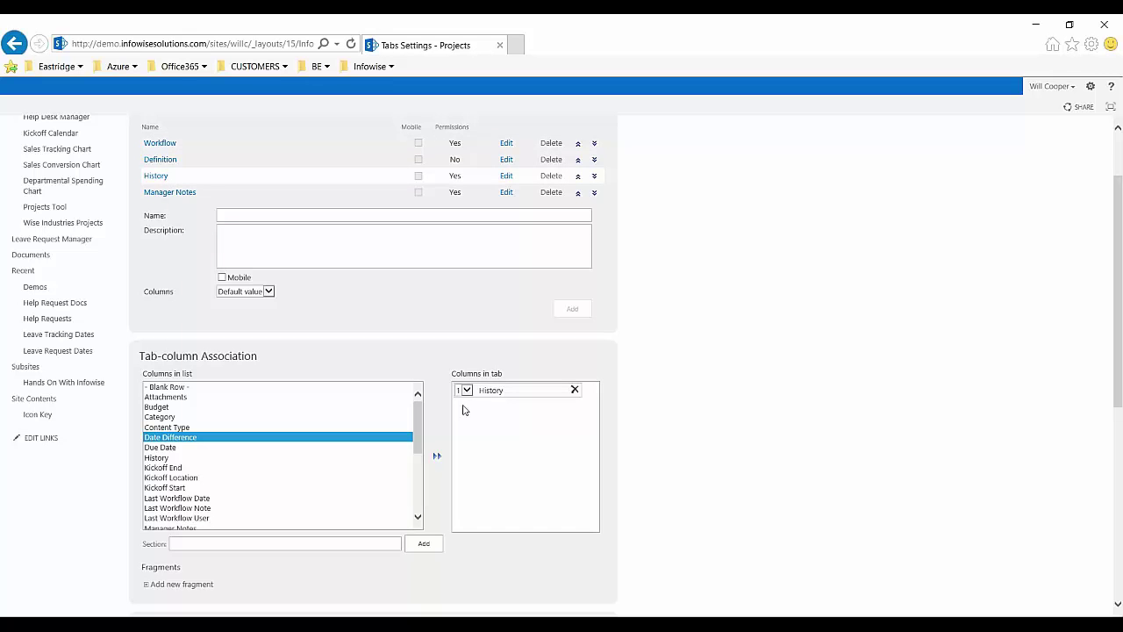
{"action": "left_click_drag", "start_coordinate": [1119, 382], "coordinate": [1119, 489]}
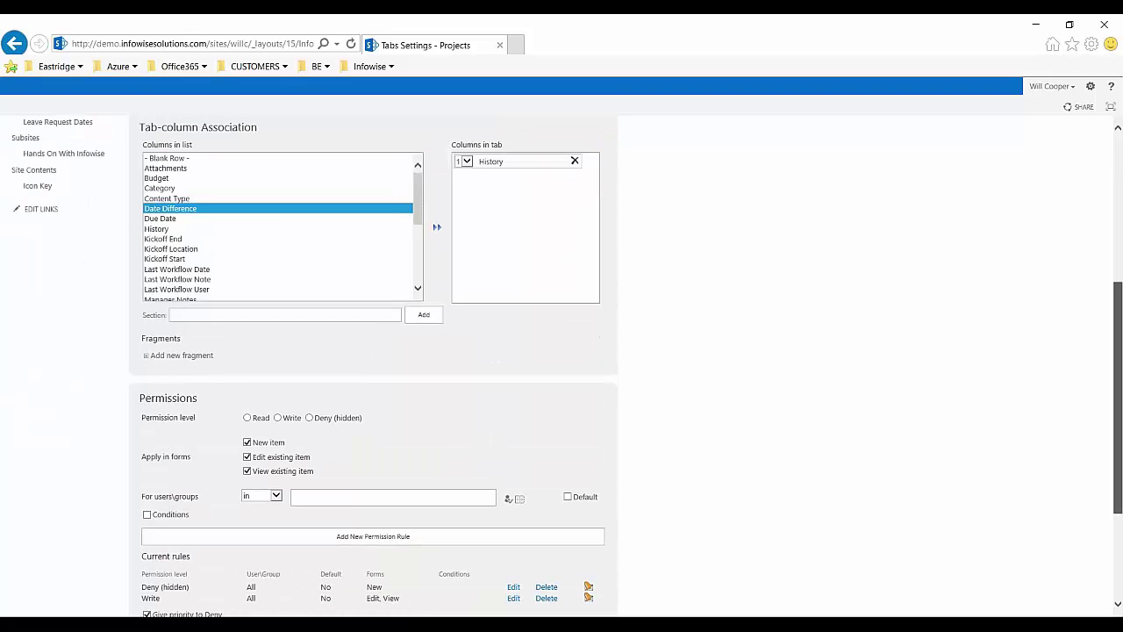
{"action": "left_click_drag", "start_coordinate": [1119, 488], "coordinate": [1119, 548]}
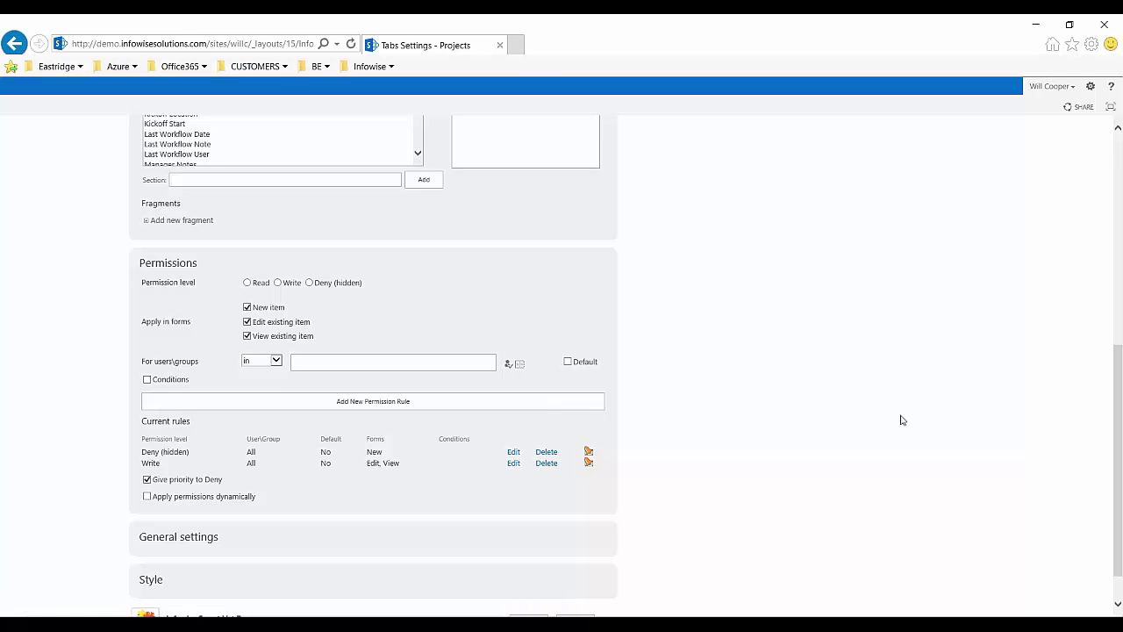
Step: Expand General settings and examine the available Theme options and the form's Title template
{"action": "left_click_drag", "start_coordinate": [1117, 411], "coordinate": [1116, 430]}
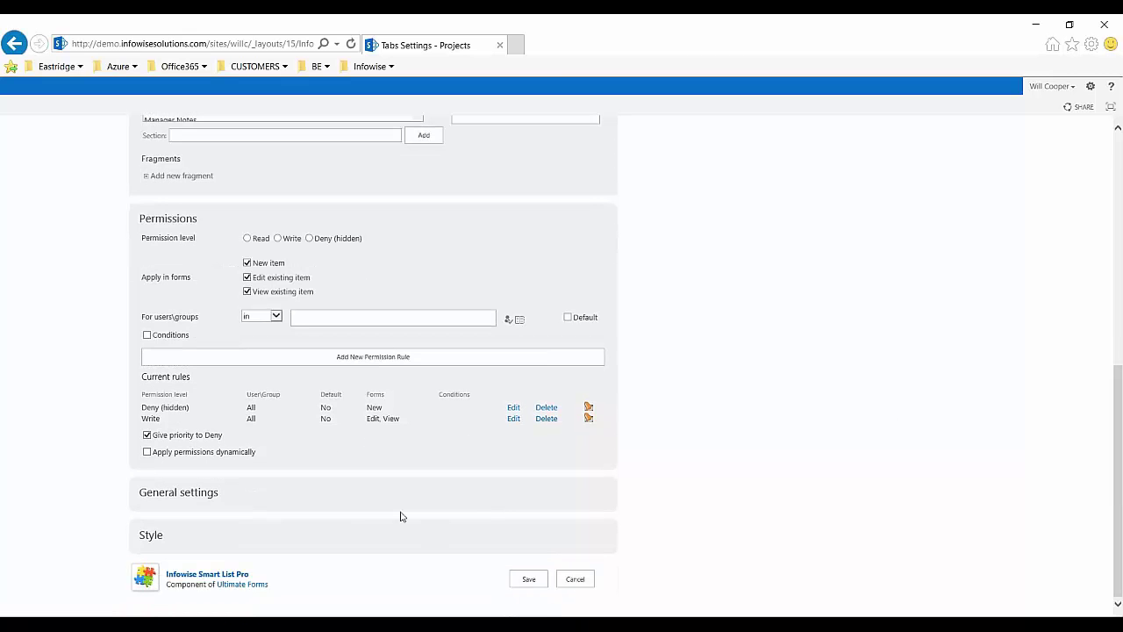
{"action": "left_click", "coordinate": [201, 494]}
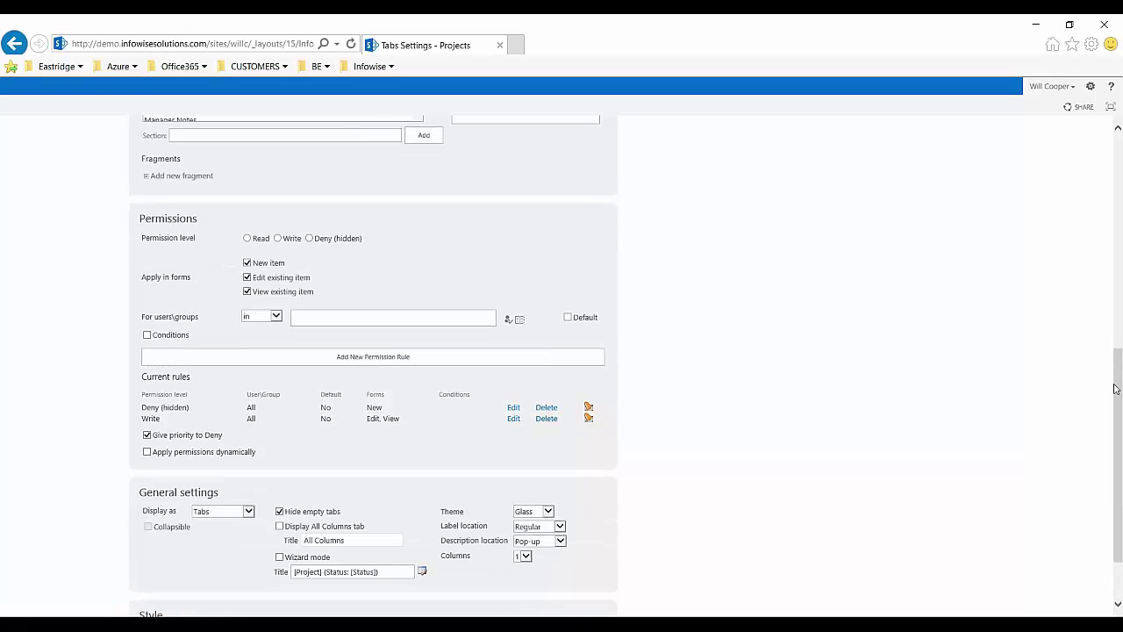
{"action": "scroll", "coordinate": [750, 475], "scroll_direction": "down", "scroll_amount": 1}
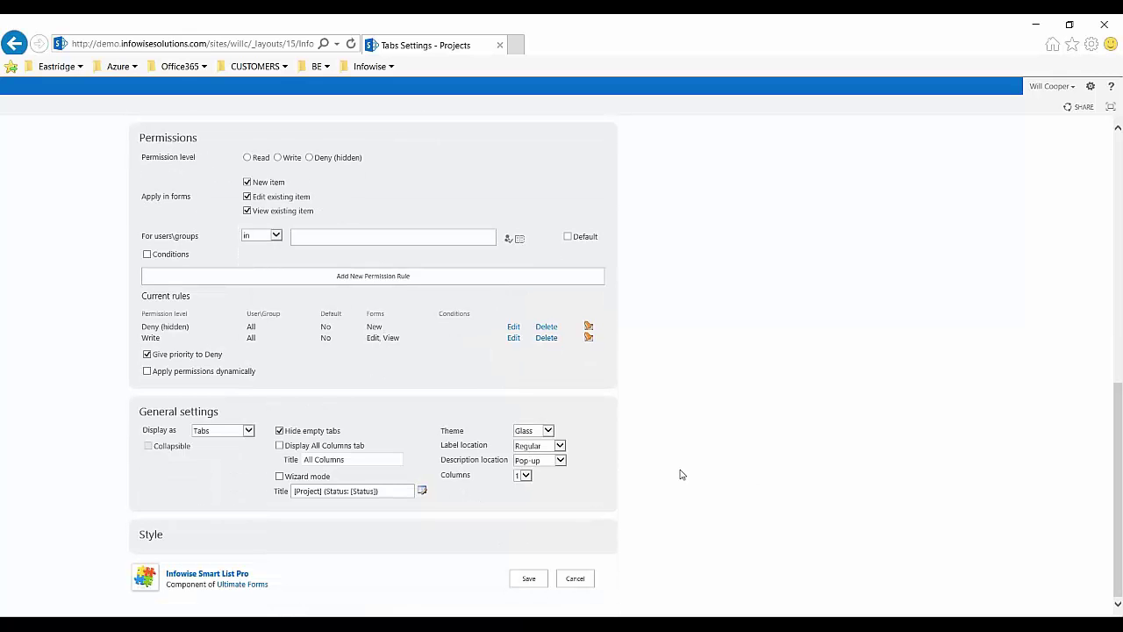
{"action": "left_click", "coordinate": [547, 430]}
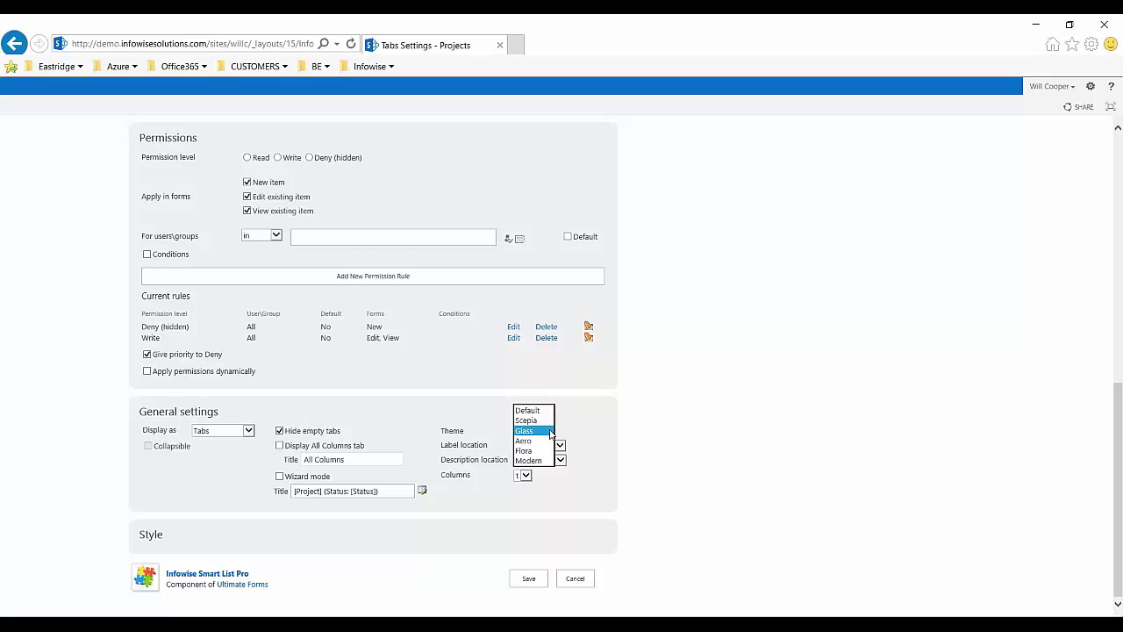
{"action": "left_click", "coordinate": [588, 429]}
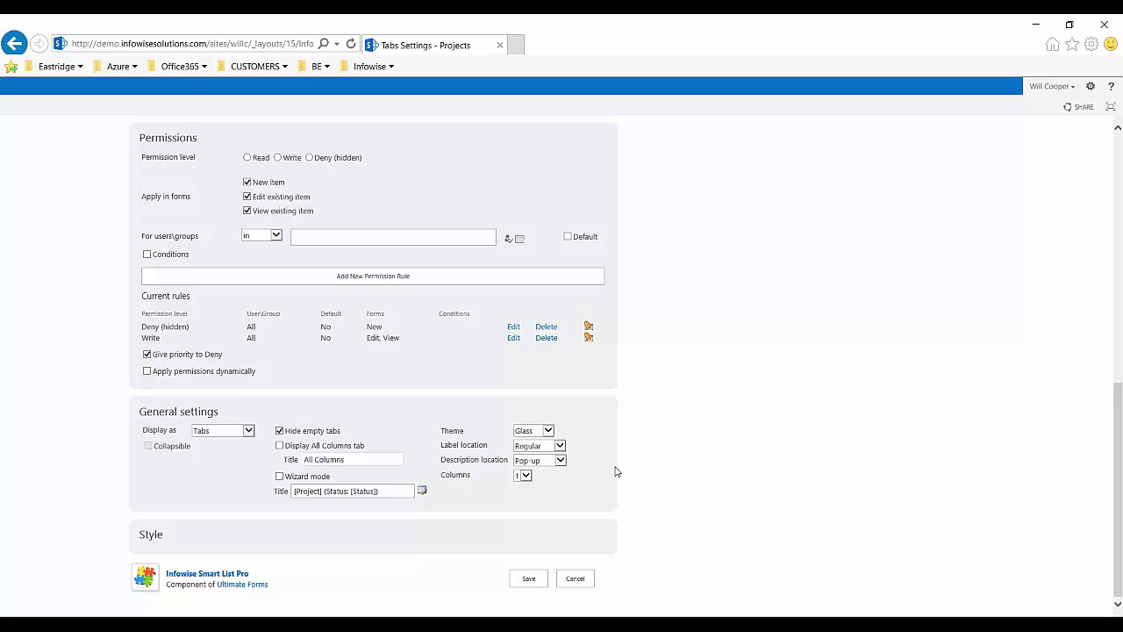
{"action": "left_click_drag", "start_coordinate": [381, 491], "coordinate": [288, 497]}
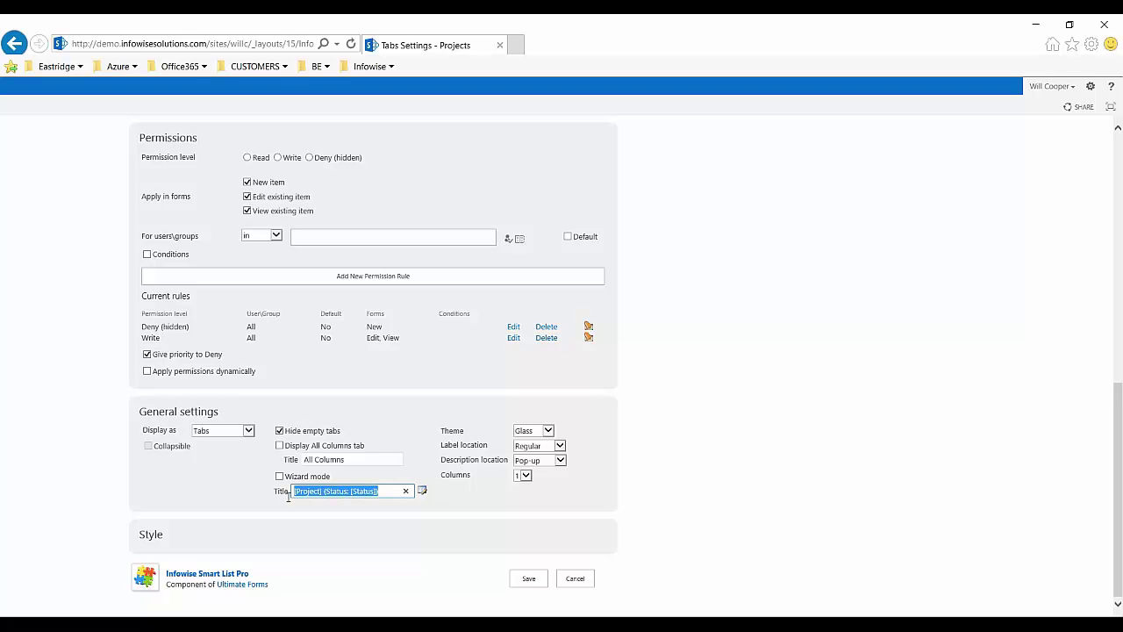
{"action": "left_click", "coordinate": [244, 499]}
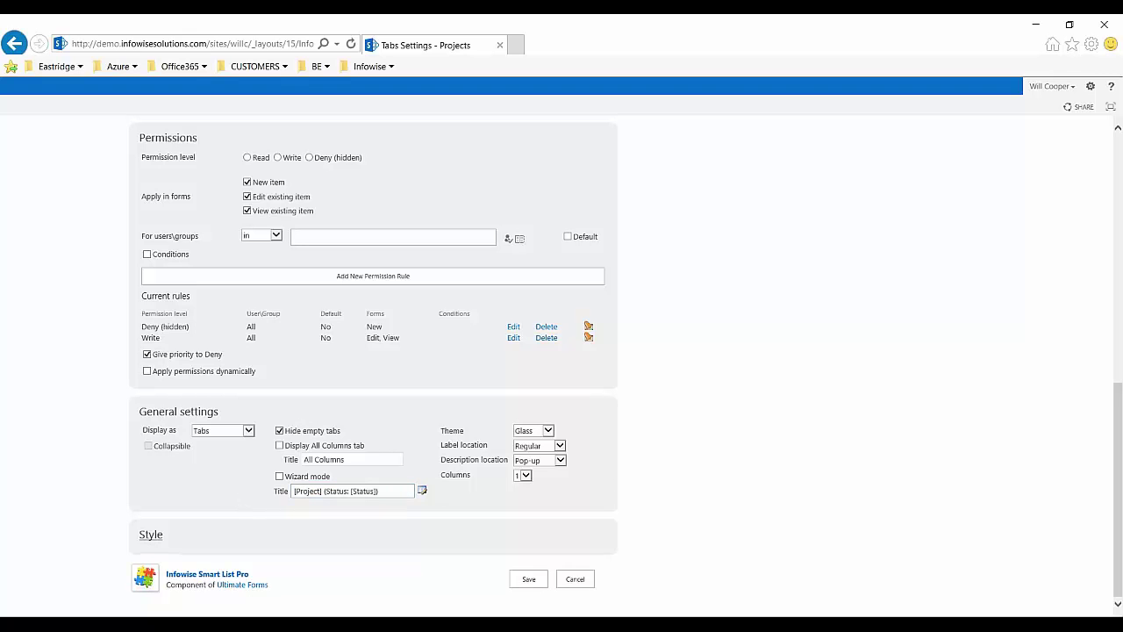
Step: Expand Style, open the Edit existing item style to examine its .iw-formtitle custom style, and leave the tab settings without saving
{"action": "left_click", "coordinate": [151, 534]}
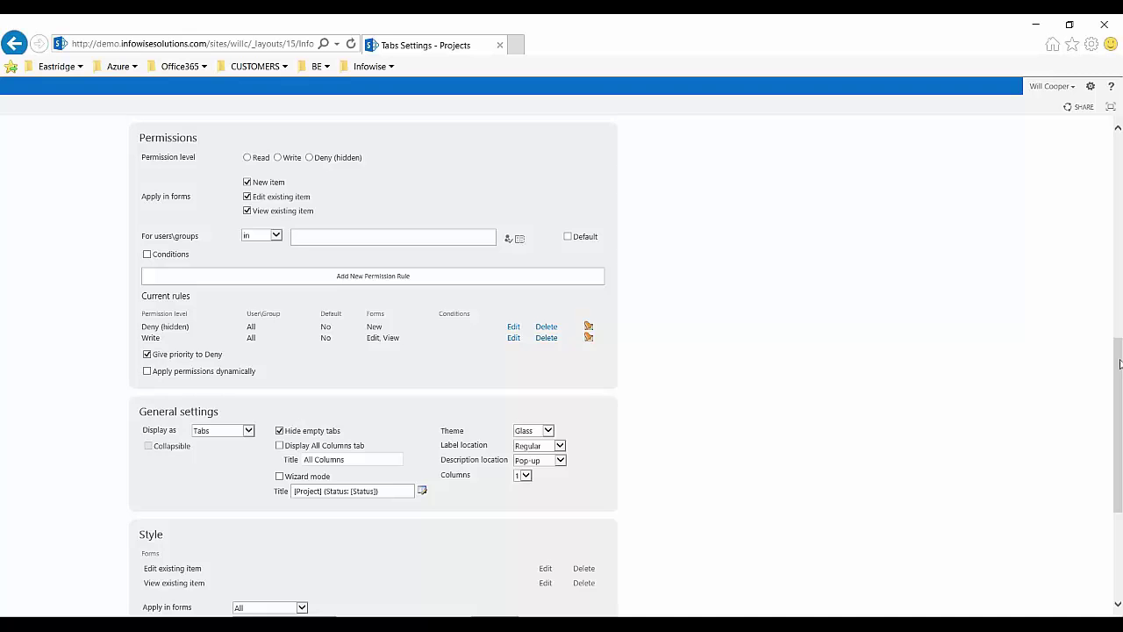
{"action": "scroll", "coordinate": [1067, 412], "scroll_direction": "down", "scroll_amount": 3}
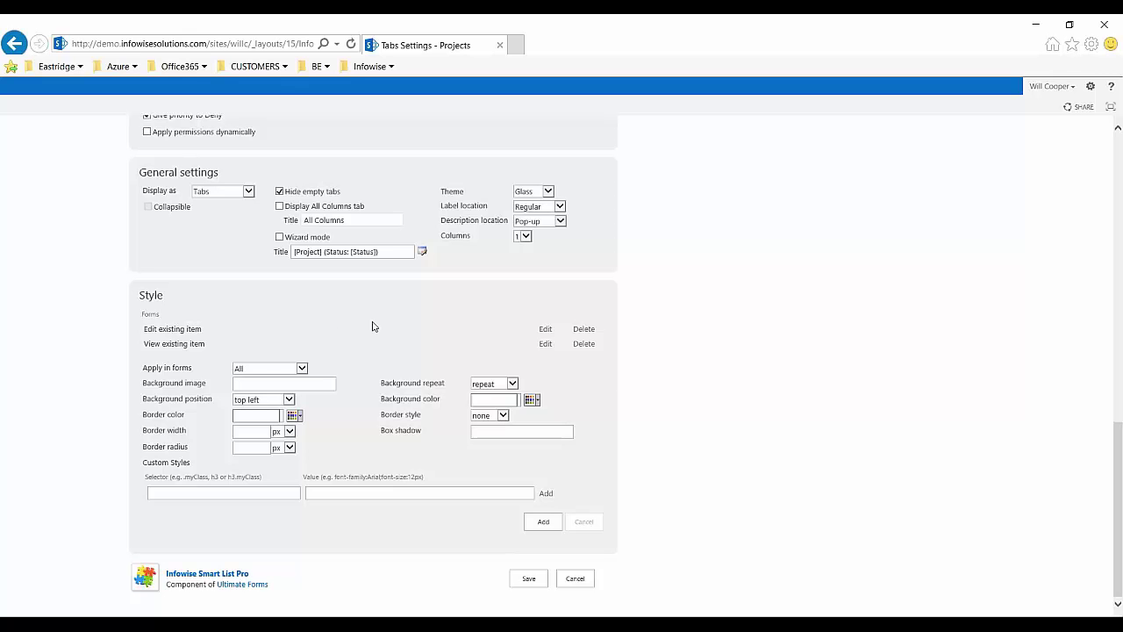
{"action": "left_click", "coordinate": [547, 330]}
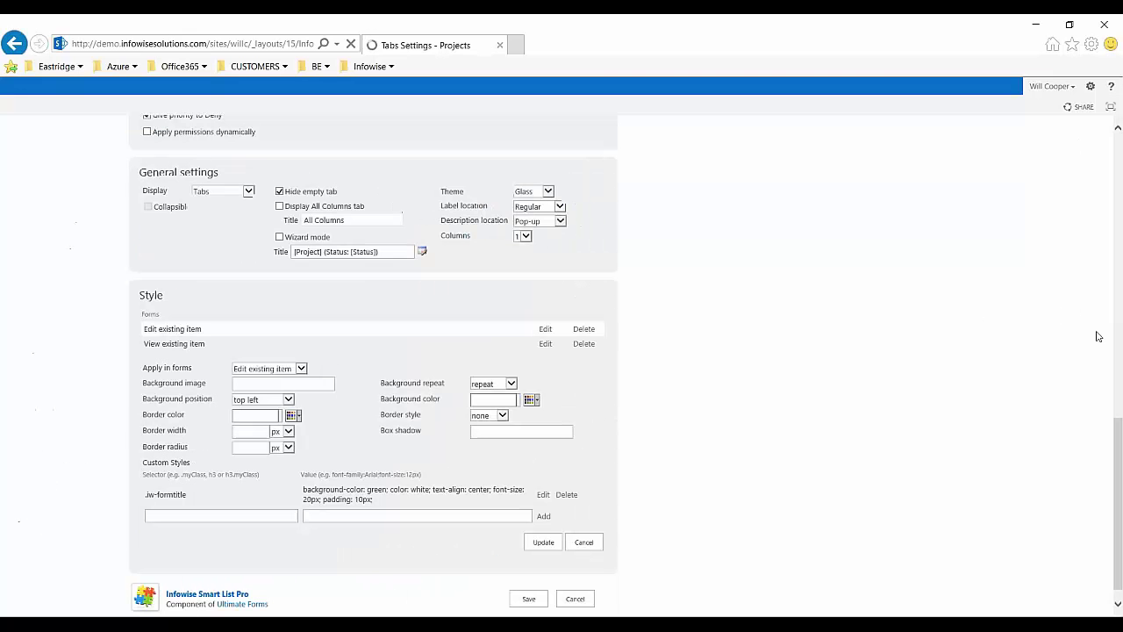
{"action": "scroll", "coordinate": [1116, 460], "scroll_direction": "down", "scroll_amount": 1}
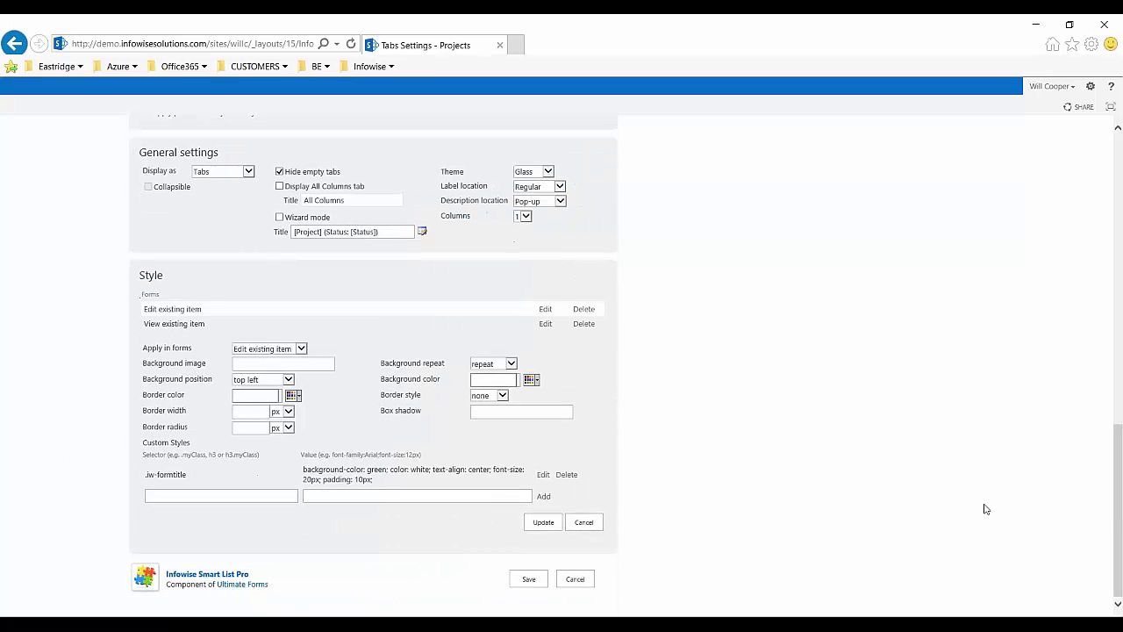
{"action": "left_click_drag", "start_coordinate": [362, 480], "coordinate": [304, 471]}
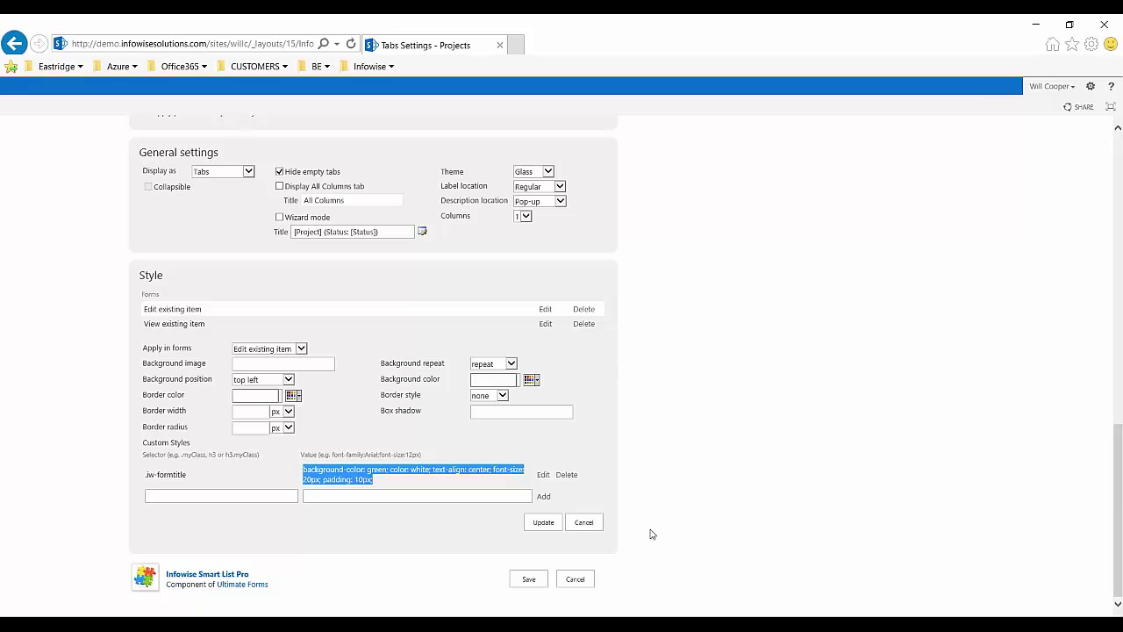
{"action": "left_click_drag", "start_coordinate": [1116, 503], "coordinate": [1117, 565]}
{"action": "left_click", "coordinate": [575, 579]}
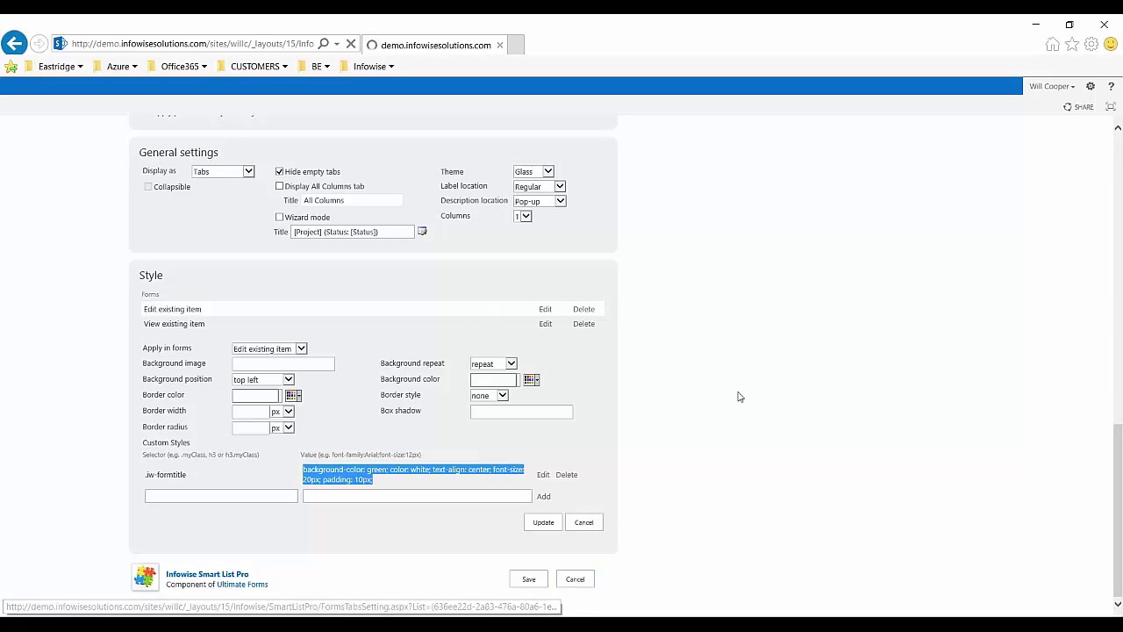
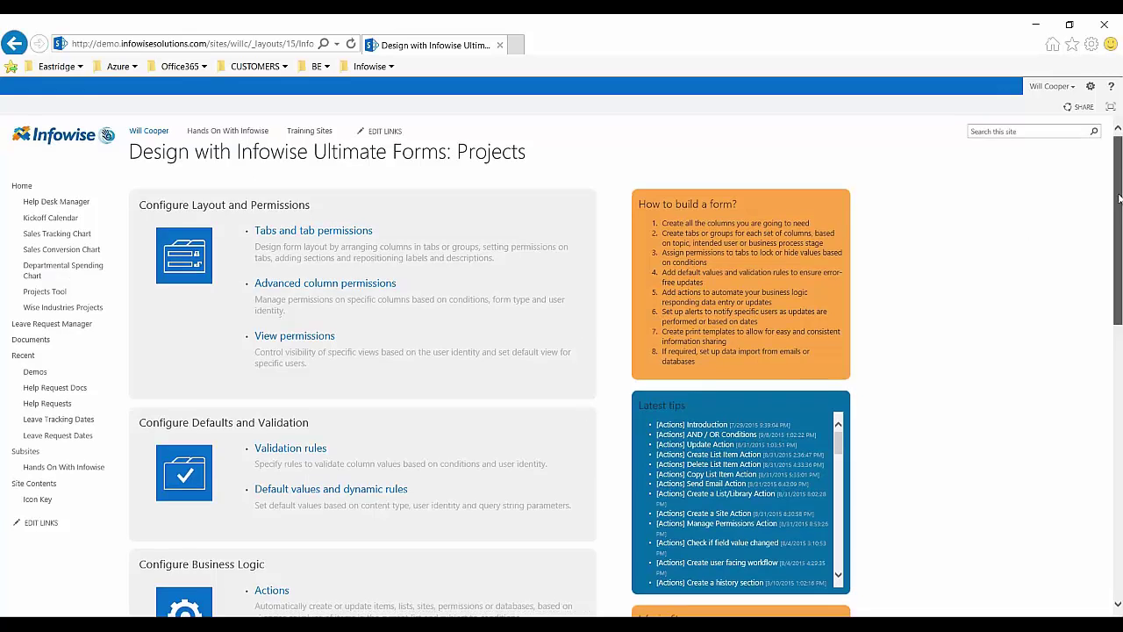
Step: Open the Actions settings under Configure Business Logic and review the types of the actions defined for the Projects list
{"action": "scroll", "coordinate": [1117, 197], "scroll_direction": "down", "scroll_amount": 3}
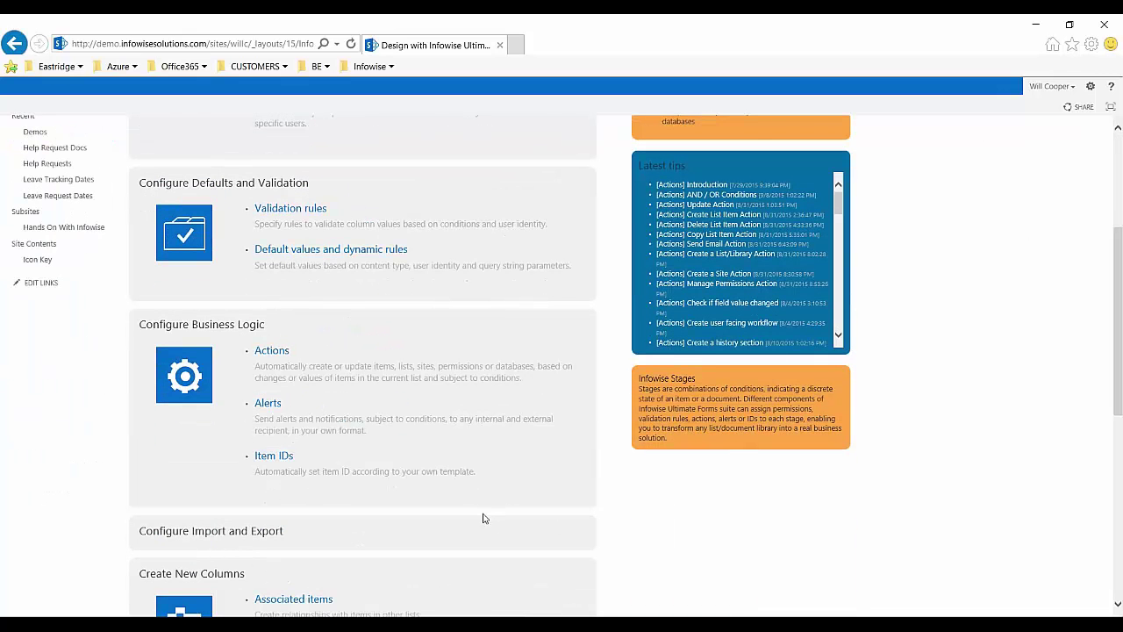
{"action": "left_click", "coordinate": [270, 352]}
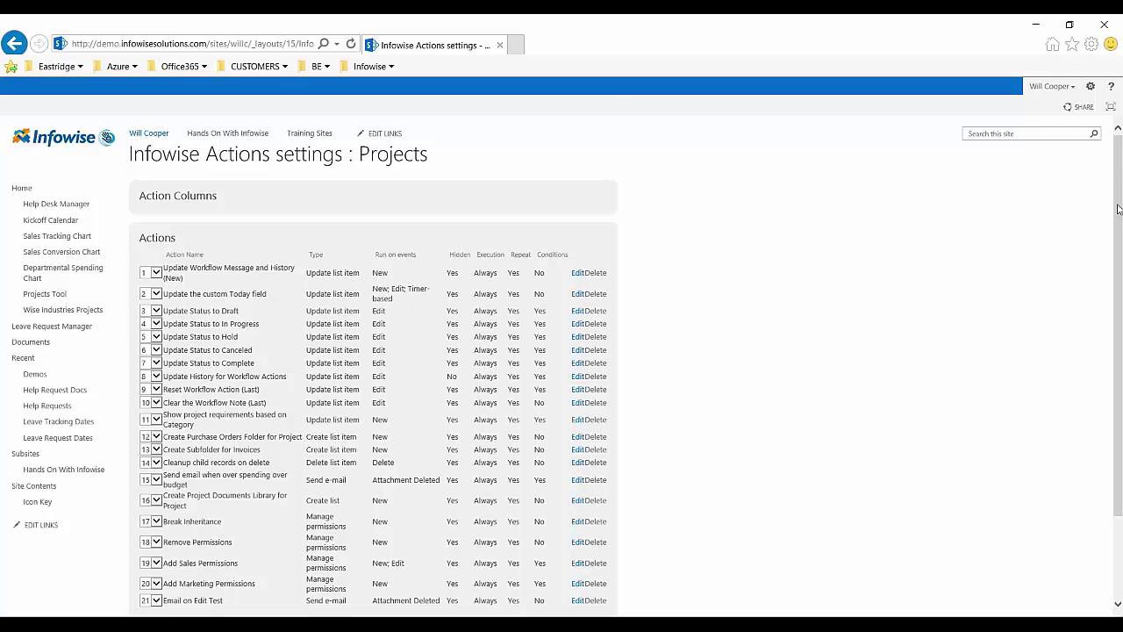
{"action": "left_click_drag", "start_coordinate": [1119, 208], "coordinate": [1120, 265]}
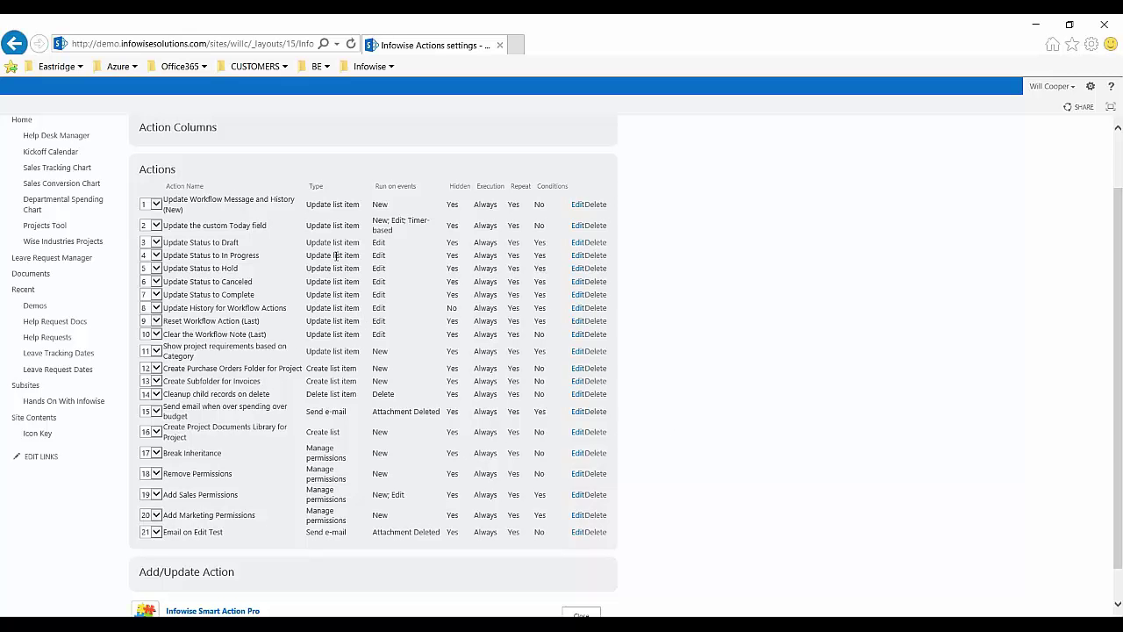
{"action": "left_click_drag", "start_coordinate": [360, 207], "coordinate": [306, 207]}
{"action": "left_click", "coordinate": [686, 219]}
Step: Open the Update Workflow Message and History (New) action for editing, review its General Settings, and cancel the edit
{"action": "left_click", "coordinate": [578, 205]}
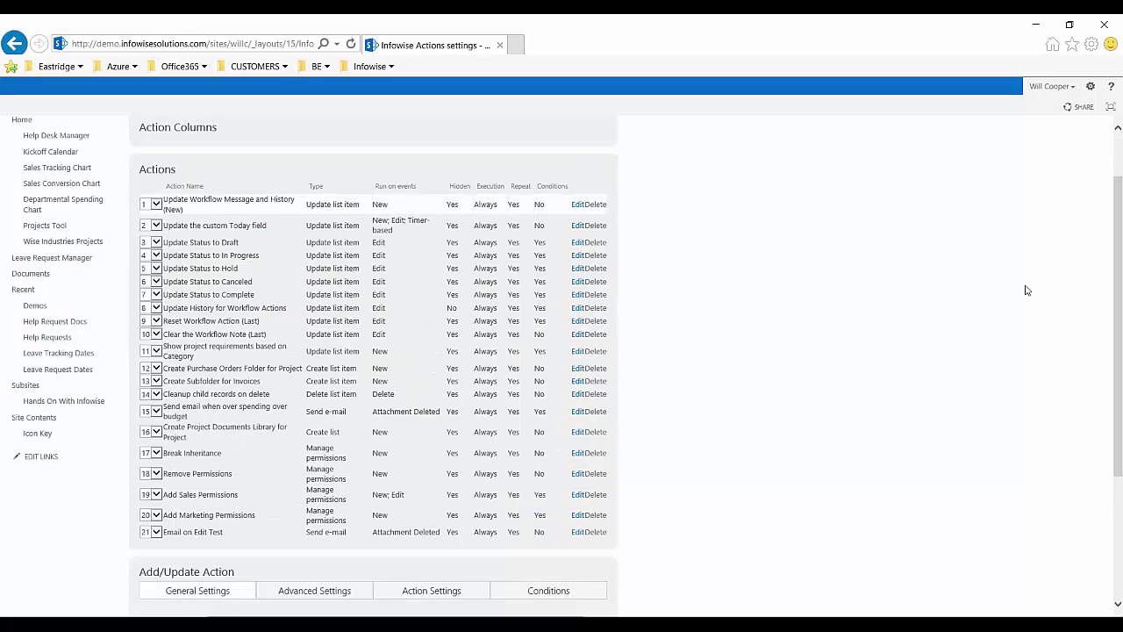
{"action": "left_click_drag", "start_coordinate": [1119, 268], "coordinate": [1121, 389]}
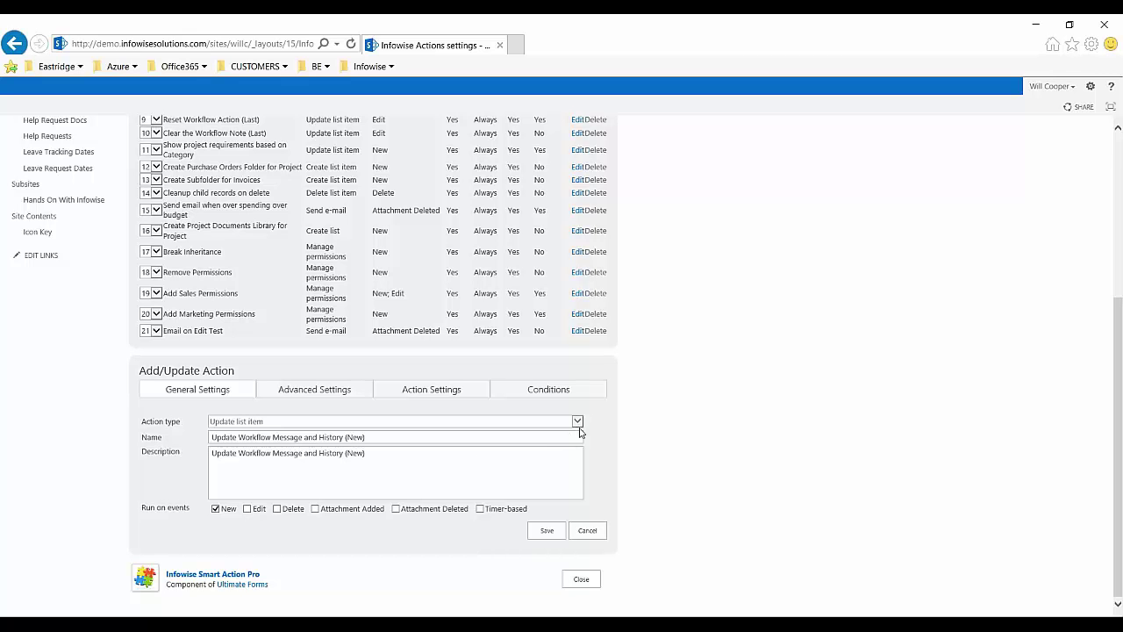
{"action": "left_click", "coordinate": [586, 530]}
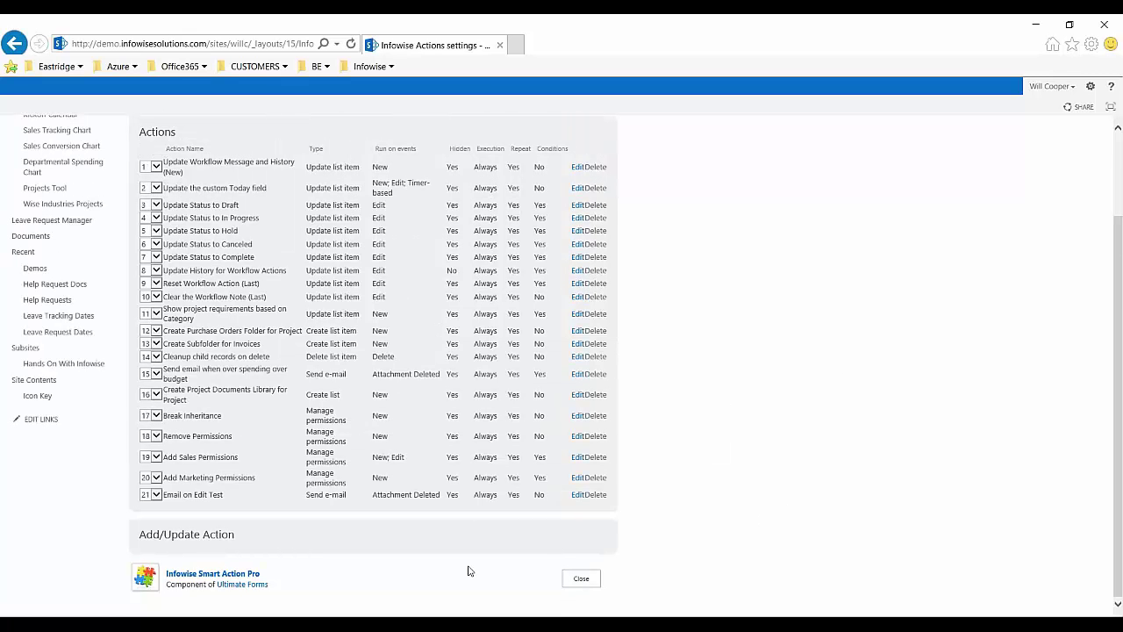
Step: Expand Add/Update Action, examine the available action types for a new action, and cancel without adding one
{"action": "left_click", "coordinate": [186, 534]}
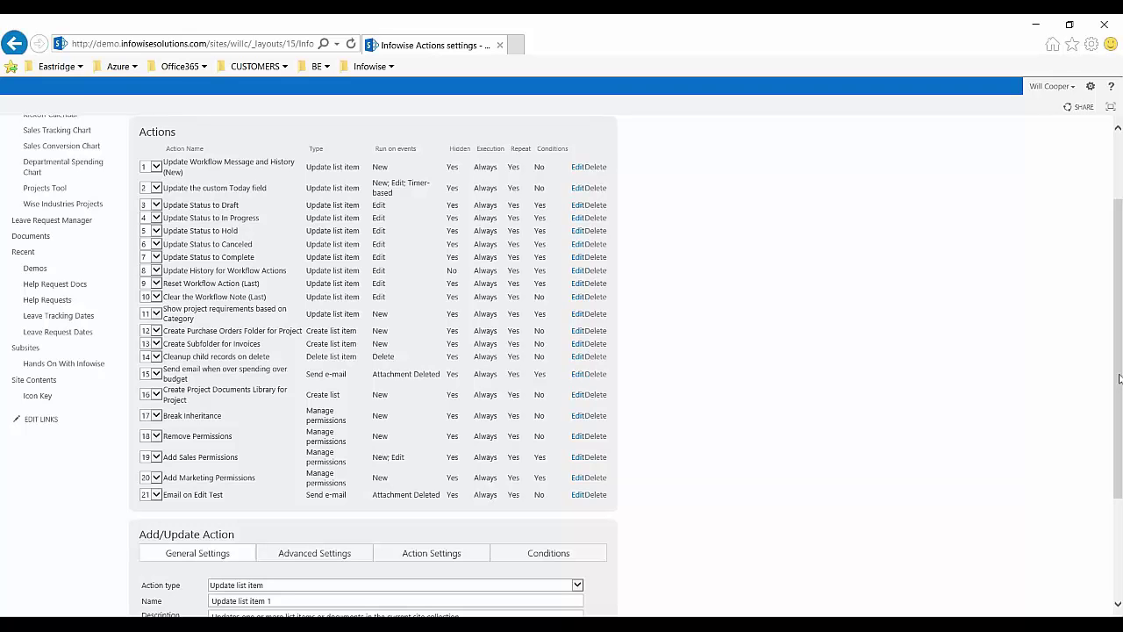
{"action": "scroll", "coordinate": [1117, 385], "scroll_direction": "down", "scroll_amount": 2}
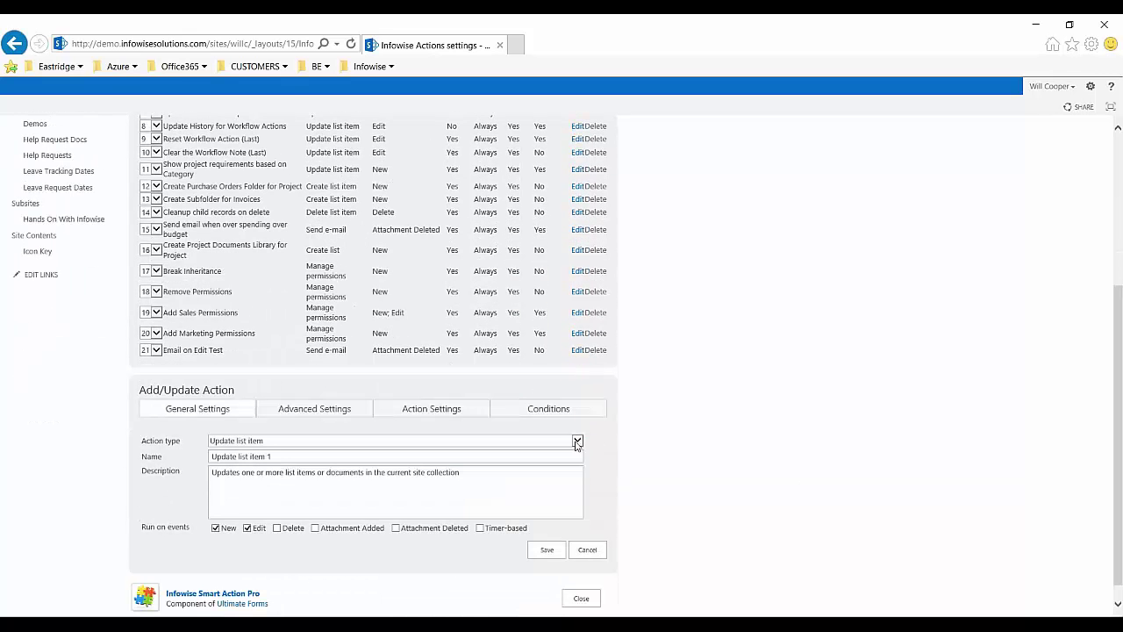
{"action": "left_click", "coordinate": [578, 441]}
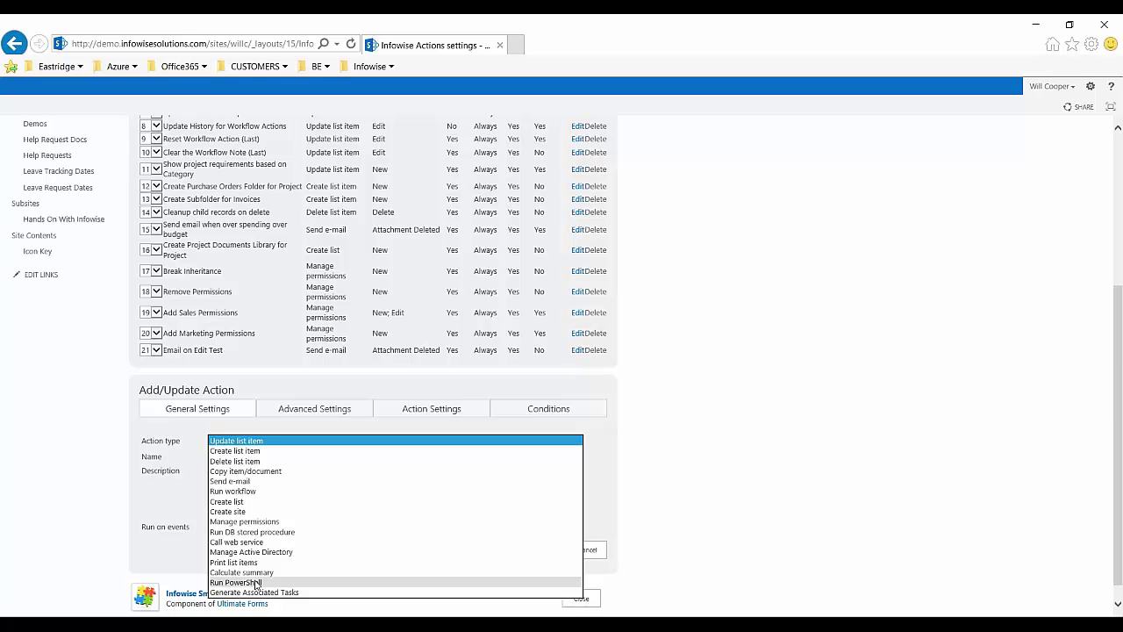
{"action": "left_click", "coordinate": [771, 386]}
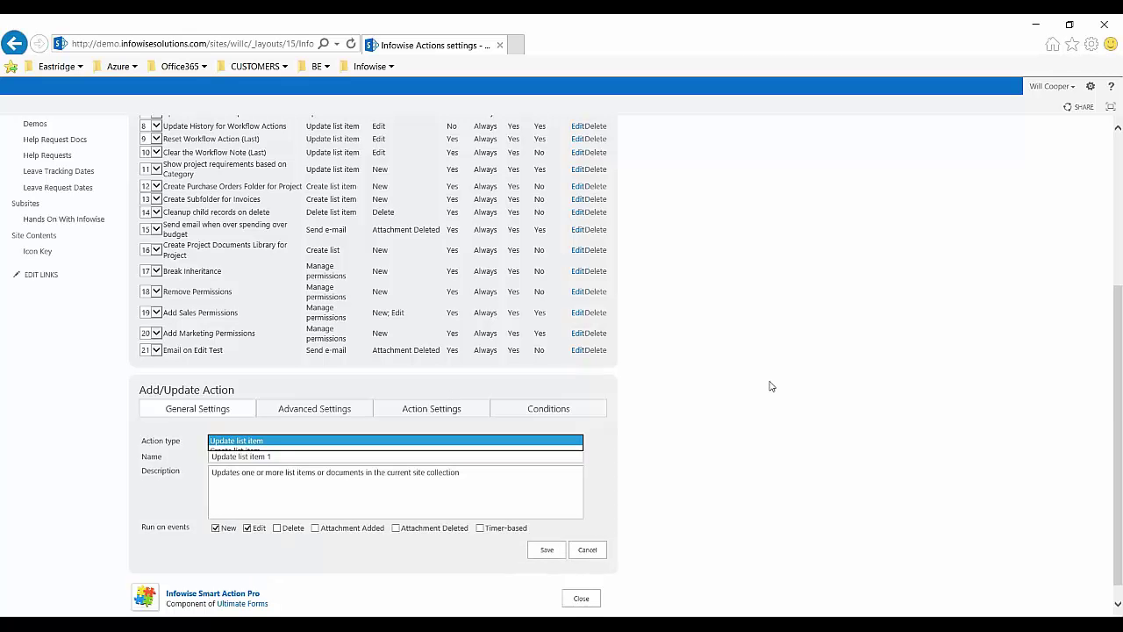
{"action": "left_click", "coordinate": [587, 549]}
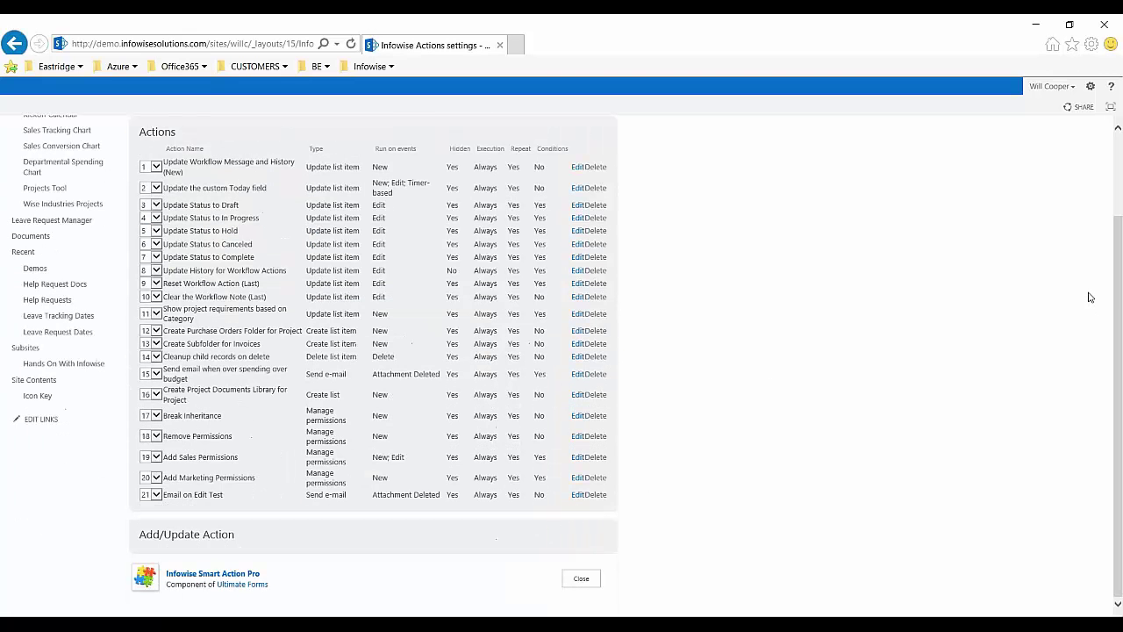
Step: Open the Update Workflow Message and History (New) action for editing and examine its Timer-based scheduling options, leaving that event switched off
{"action": "left_click_drag", "start_coordinate": [1117, 304], "coordinate": [1115, 238]}
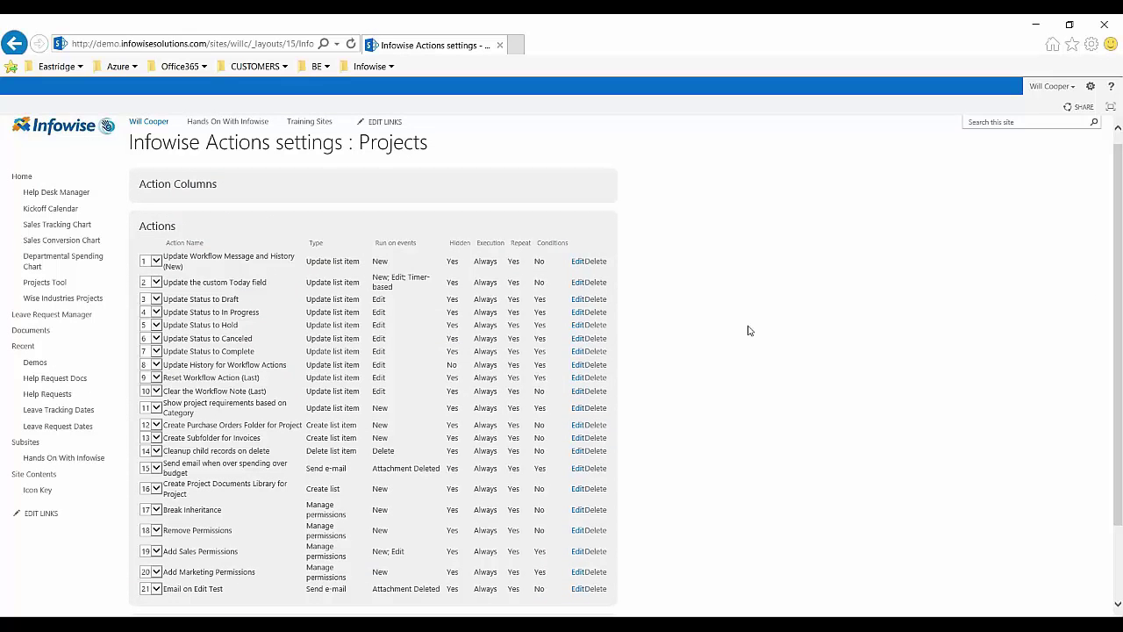
{"action": "left_click", "coordinate": [578, 263]}
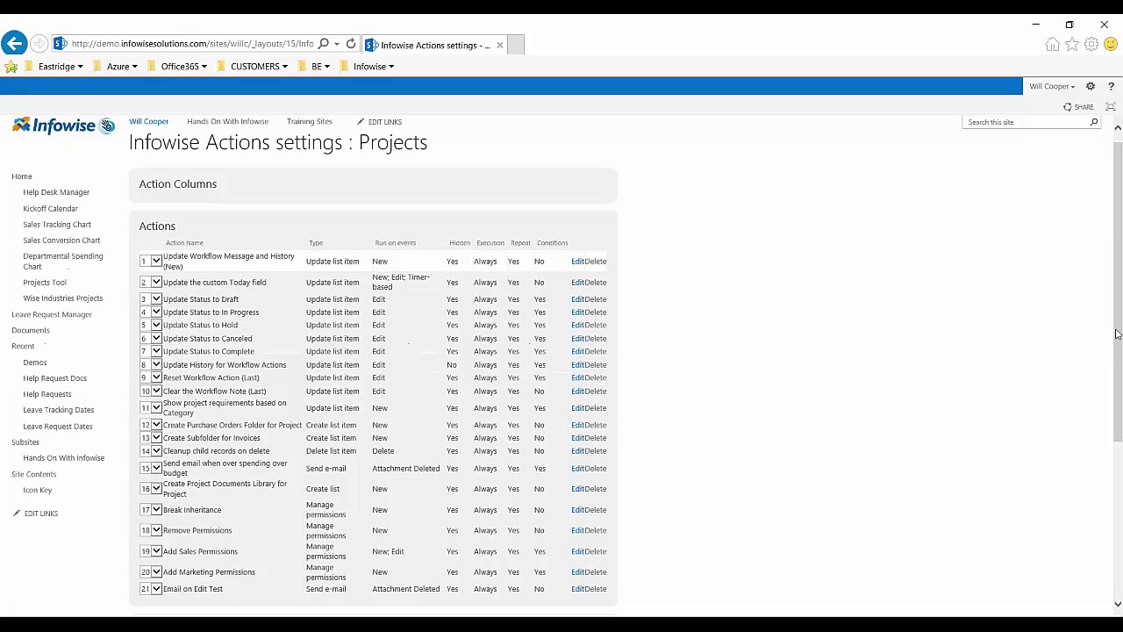
{"action": "scroll", "coordinate": [1117, 311], "scroll_direction": "down", "scroll_amount": 3}
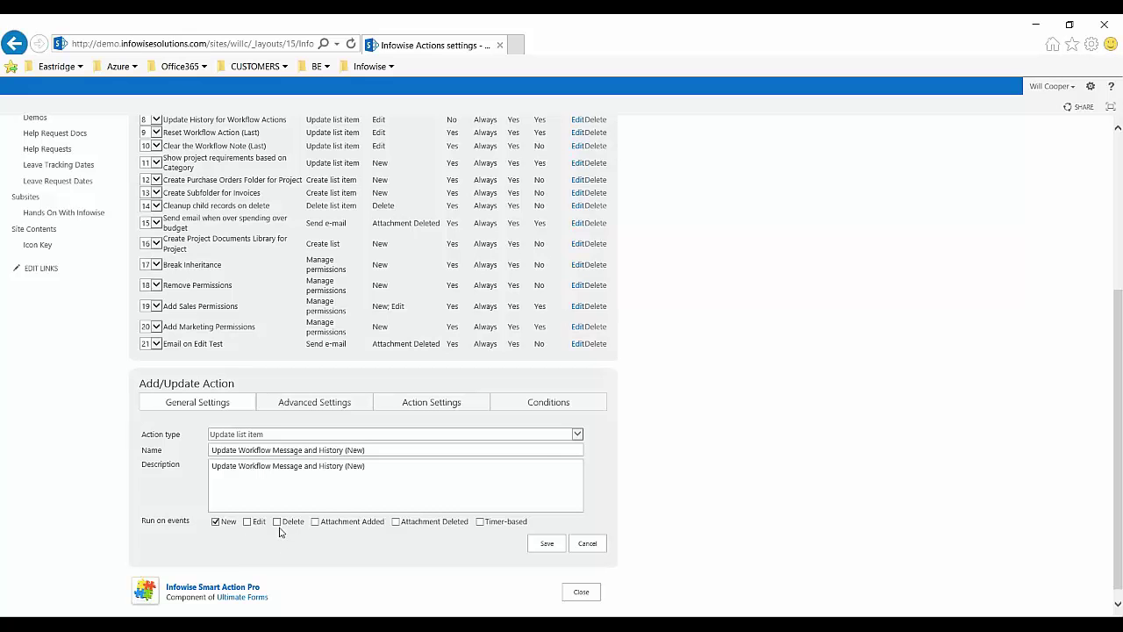
{"action": "left_click", "coordinate": [480, 522]}
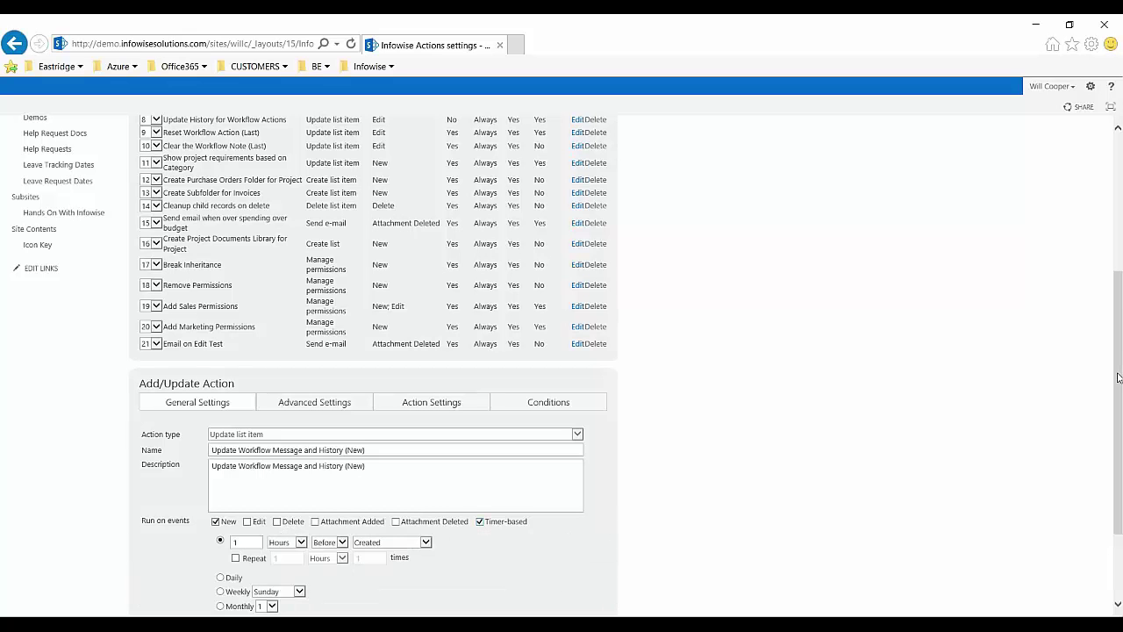
{"action": "scroll", "coordinate": [1119, 393], "scroll_direction": "down", "scroll_amount": 2}
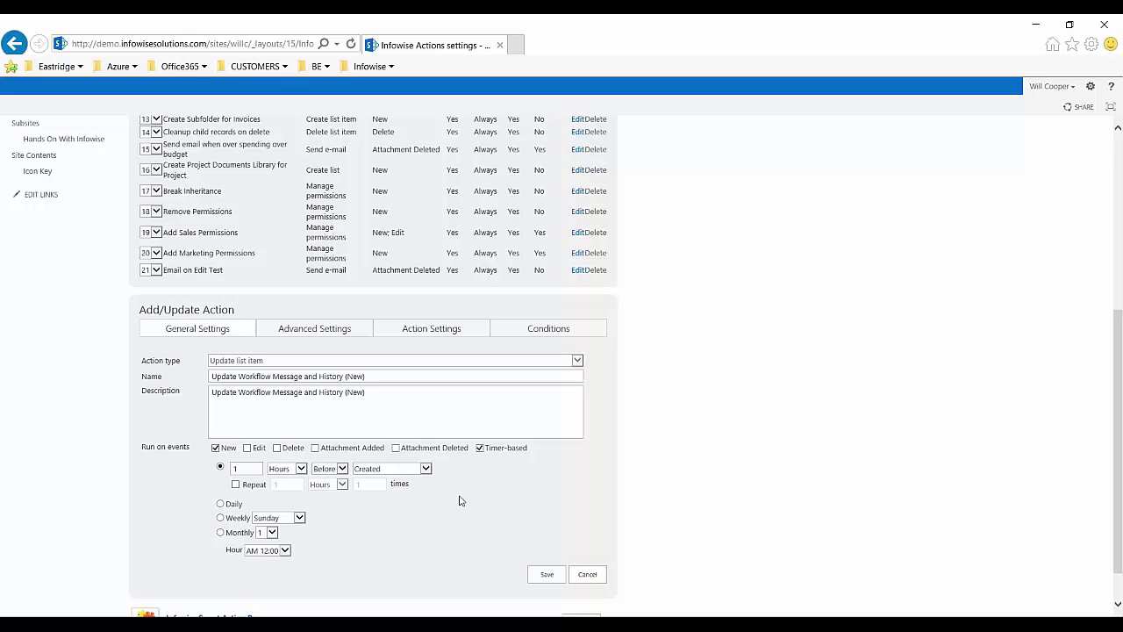
{"action": "left_click", "coordinate": [478, 448]}
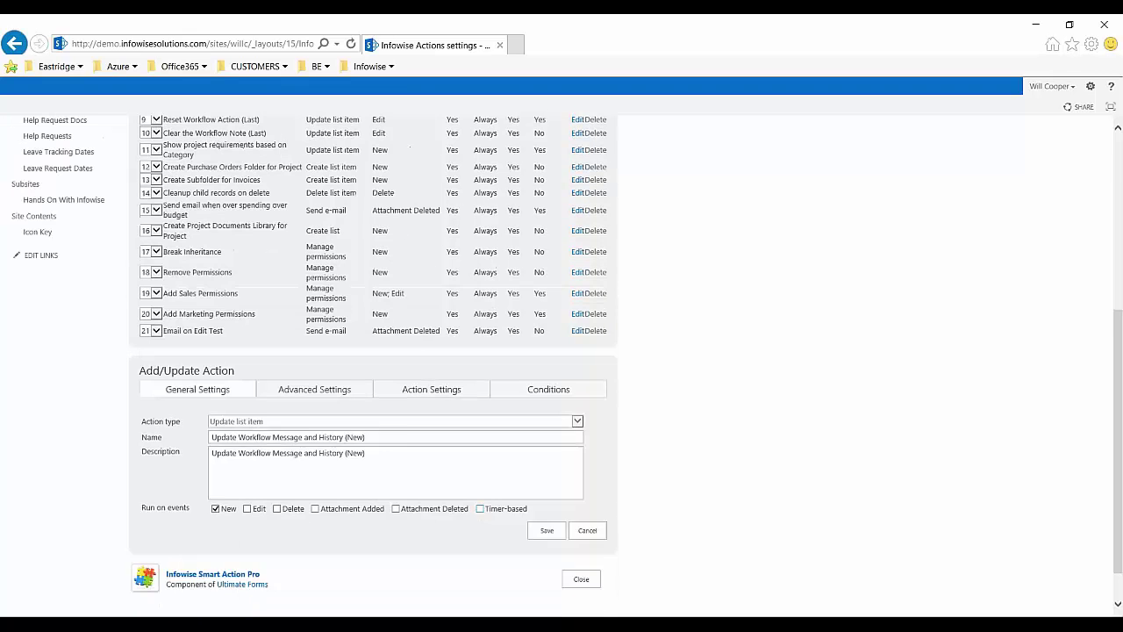
Step: Review the action's Advanced Settings, including the Hidden option and the custom failure message
{"action": "left_click", "coordinate": [295, 392]}
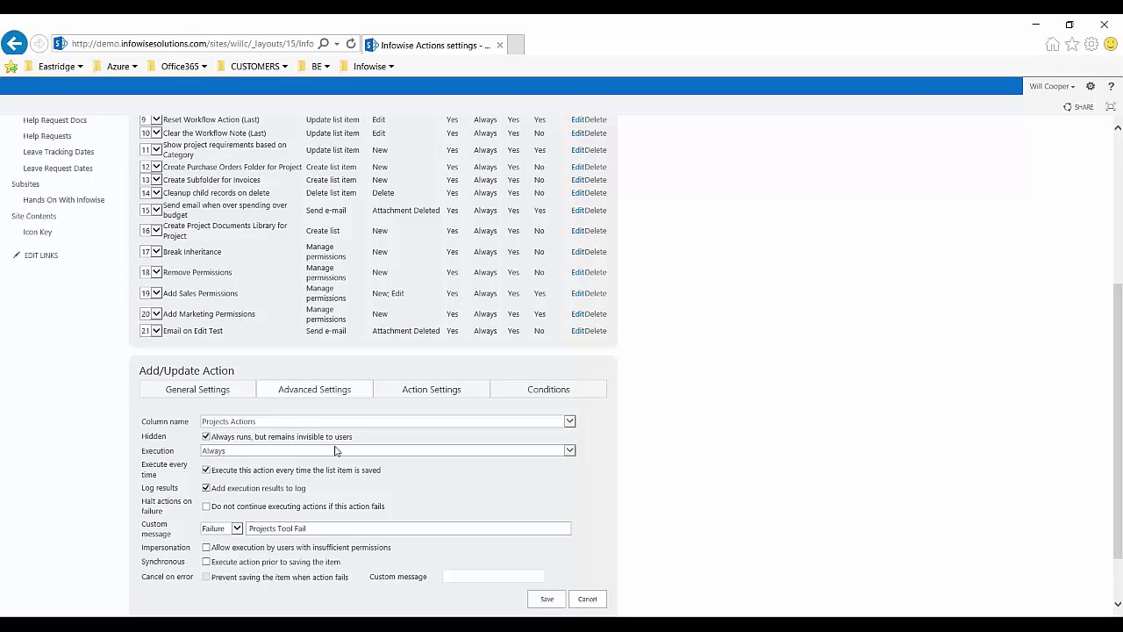
{"action": "left_click_drag", "start_coordinate": [354, 437], "coordinate": [213, 437]}
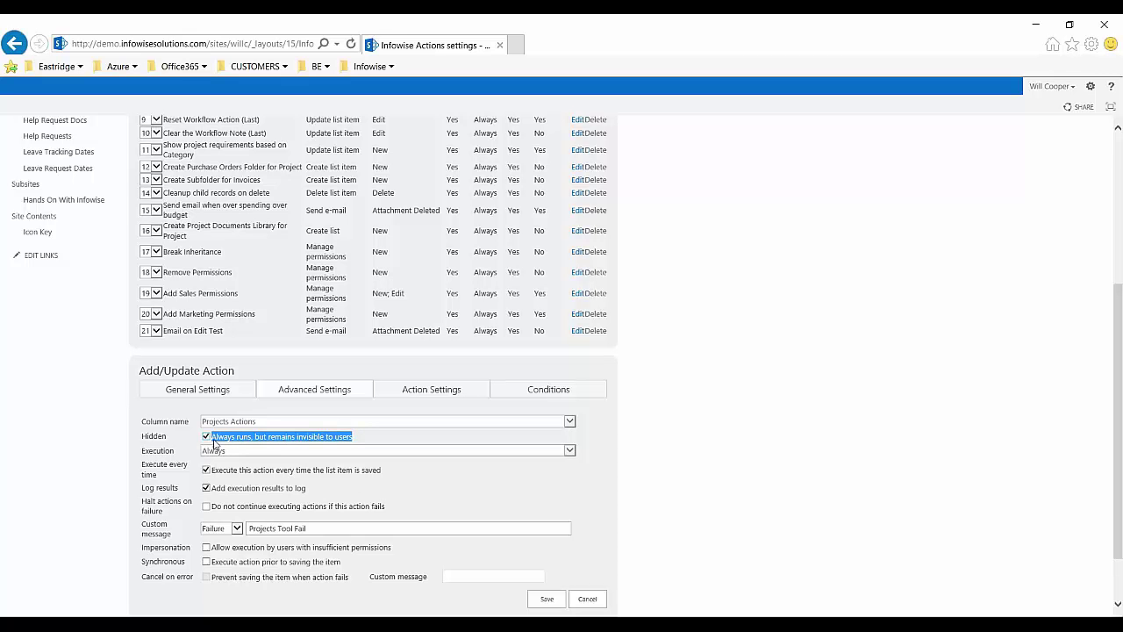
{"action": "triple_click", "coordinate": [315, 532]}
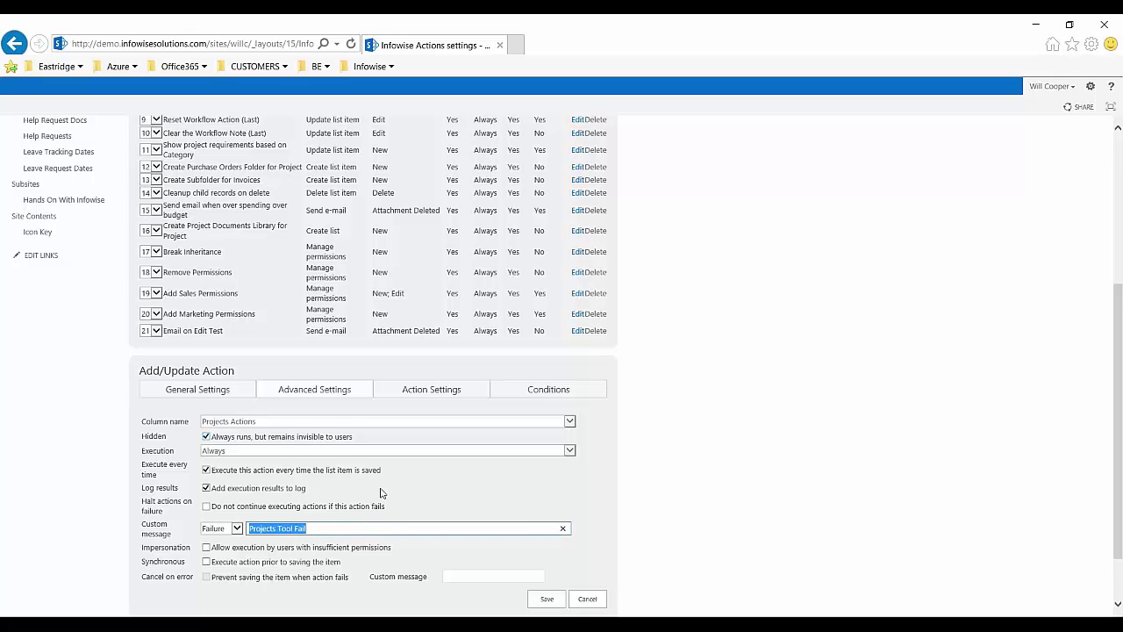
{"action": "left_click", "coordinate": [326, 391]}
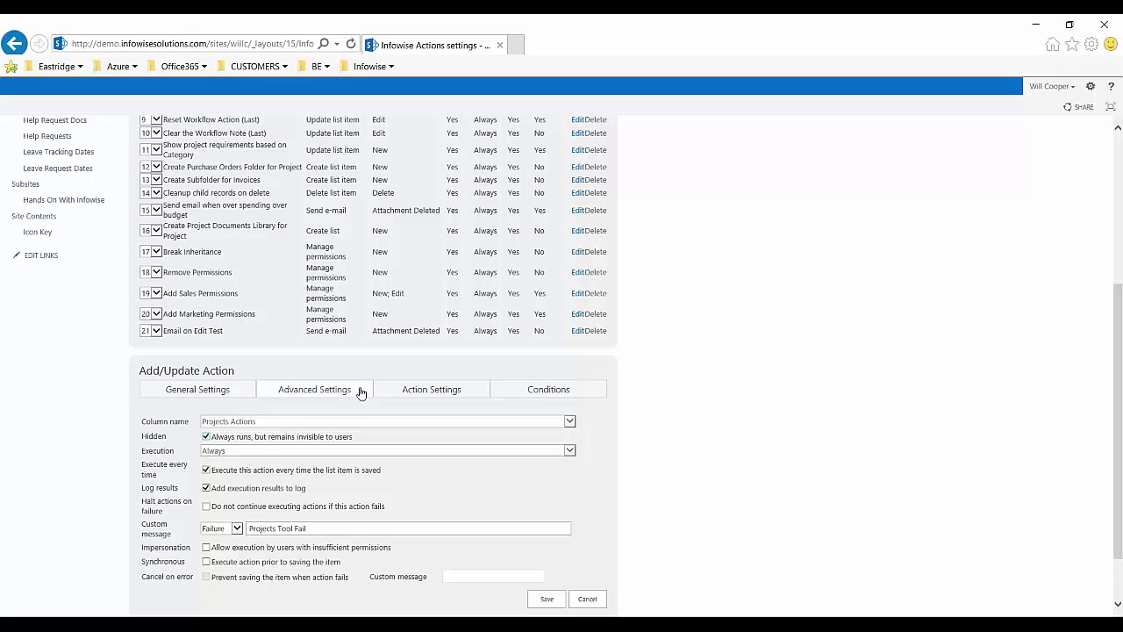
Step: Examine the Action Settings for the Workflow Message and History values to set and the ID condition that identifies the item
{"action": "left_click", "coordinate": [403, 393]}
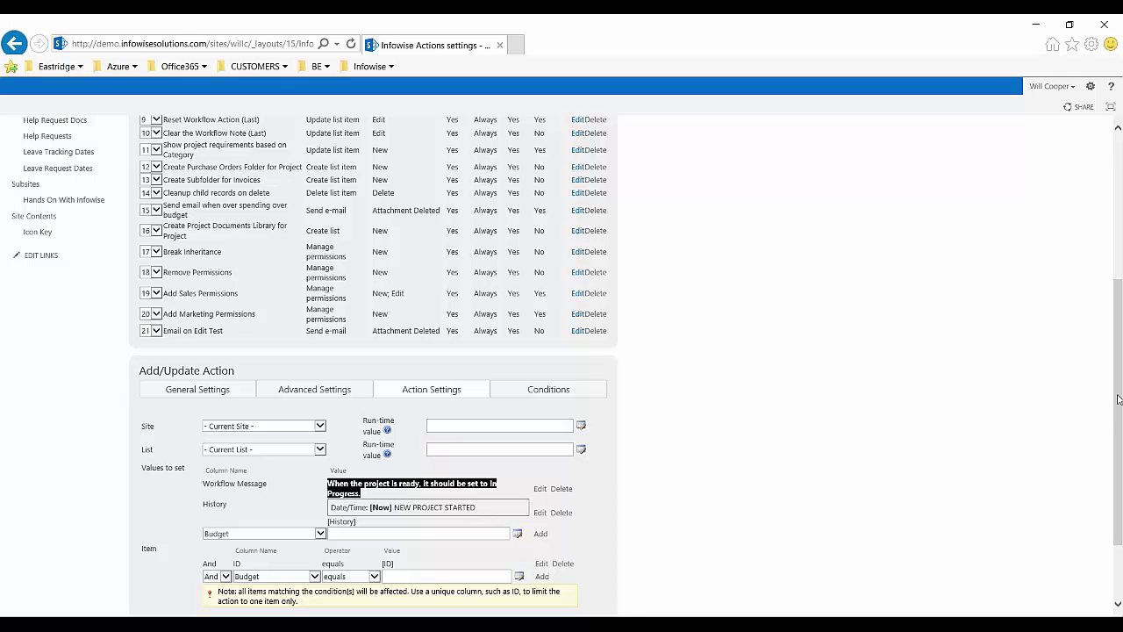
{"action": "left_click_drag", "start_coordinate": [1117, 399], "coordinate": [1118, 430]}
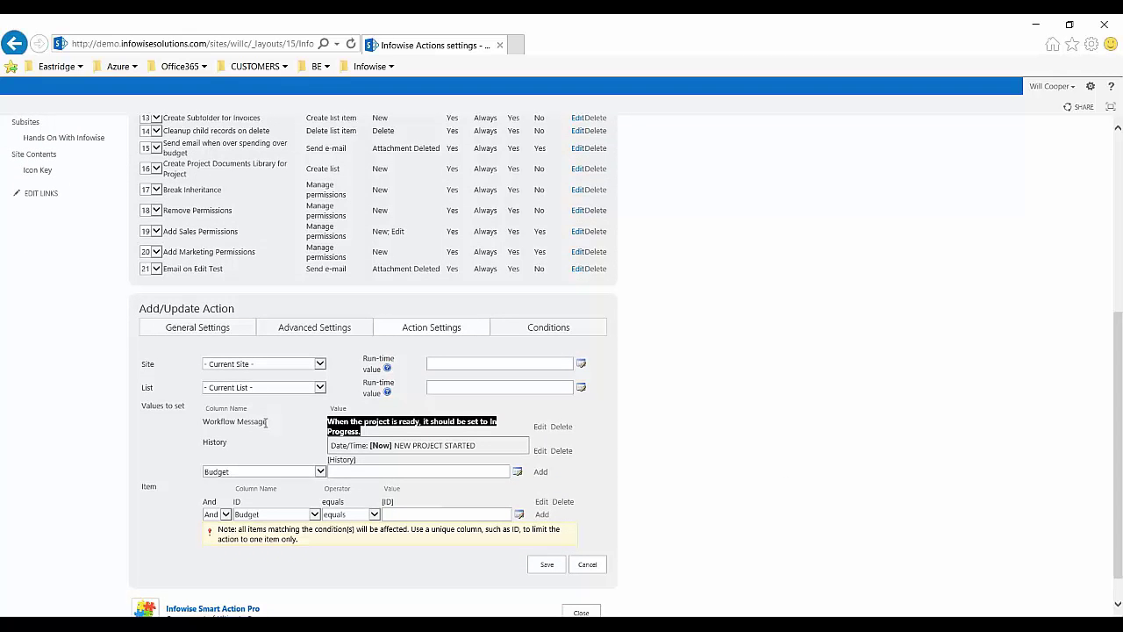
{"action": "left_click_drag", "start_coordinate": [253, 409], "coordinate": [220, 414]}
{"action": "left_click", "coordinate": [285, 427]}
{"action": "left_click_drag", "start_coordinate": [279, 427], "coordinate": [328, 422]}
{"action": "double_click", "coordinate": [289, 415]}
{"action": "double_click", "coordinate": [226, 445]}
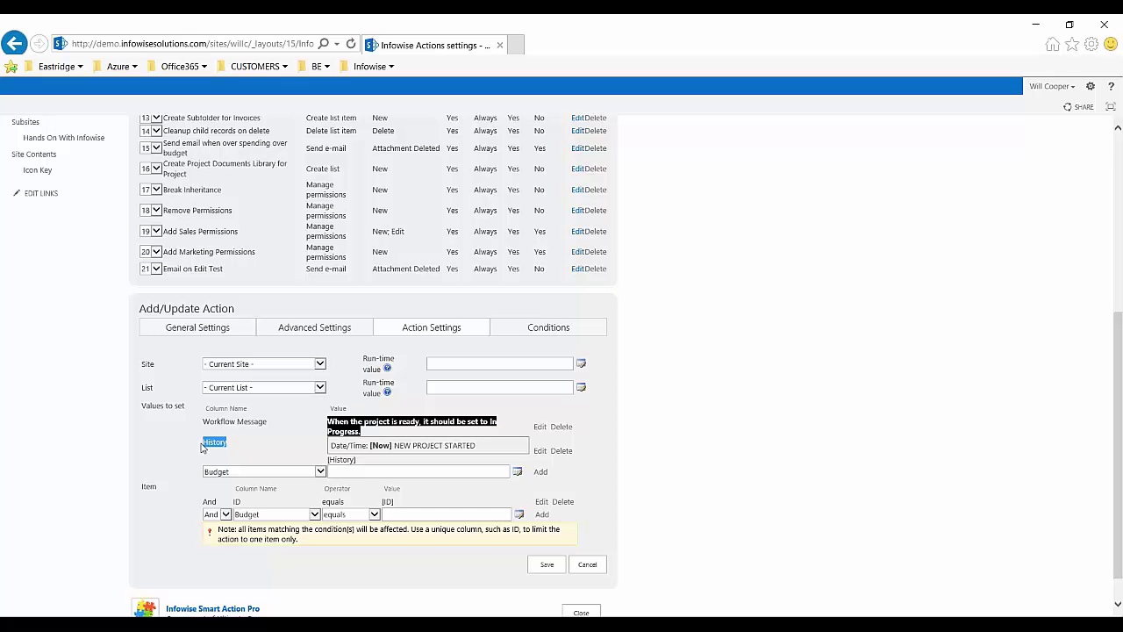
{"action": "left_click", "coordinate": [257, 449]}
{"action": "left_click_drag", "start_coordinate": [201, 506], "coordinate": [274, 504]}
{"action": "left_click", "coordinate": [689, 491]}
Step: Check the Conditions of the workflow message action, revisit its Action Settings, and return to the list of actions
{"action": "left_click", "coordinate": [534, 328]}
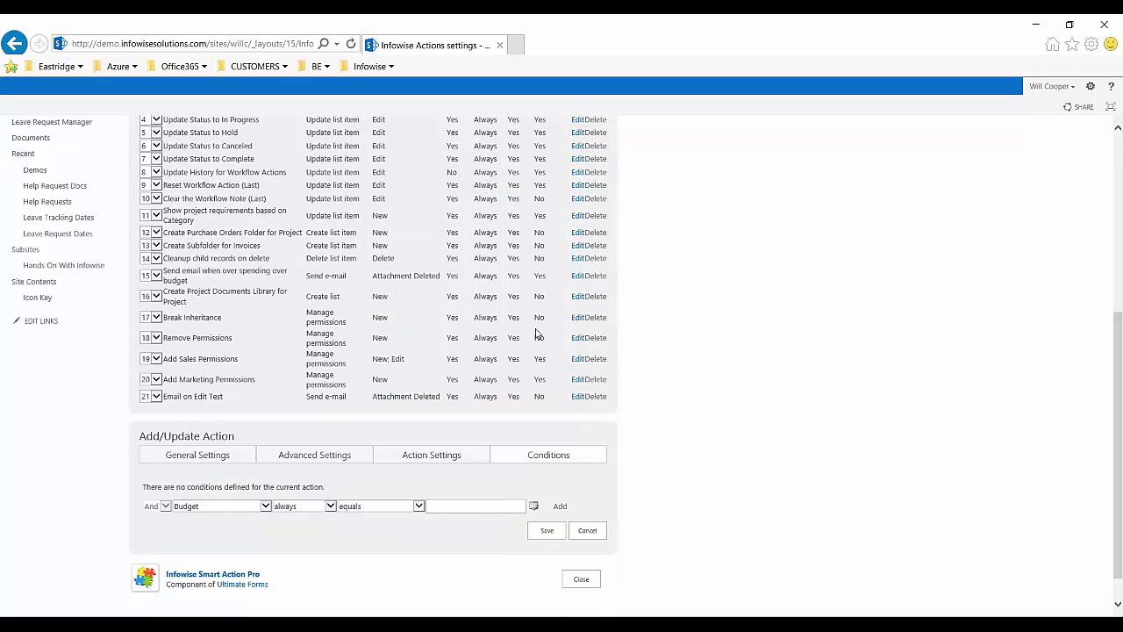
{"action": "left_click", "coordinate": [452, 457]}
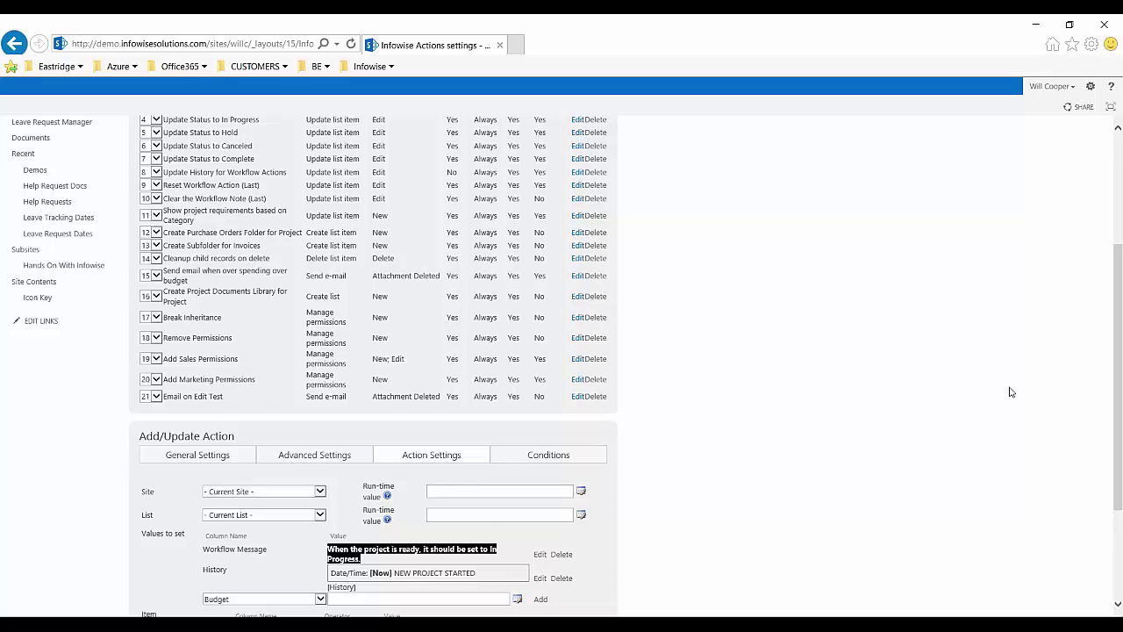
{"action": "left_click_drag", "start_coordinate": [1116, 399], "coordinate": [1109, 297]}
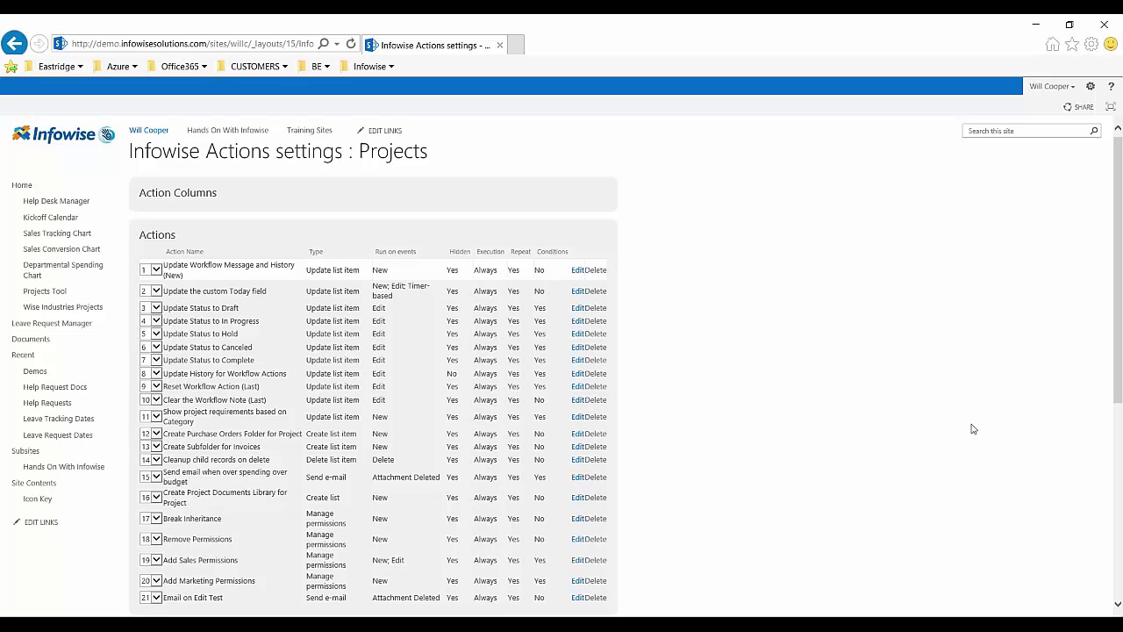
Step: Open the Break Inheritance action for editing and review its General, Advanced and Action Settings
{"action": "left_click", "coordinate": [577, 519]}
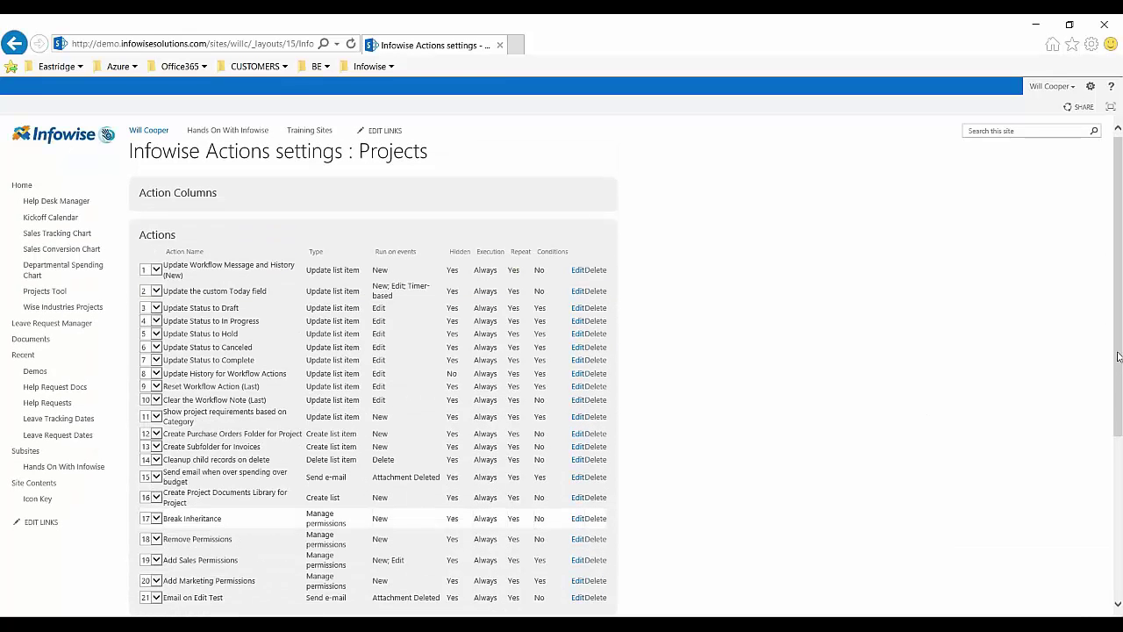
{"action": "left_click_drag", "start_coordinate": [1118, 356], "coordinate": [1120, 502]}
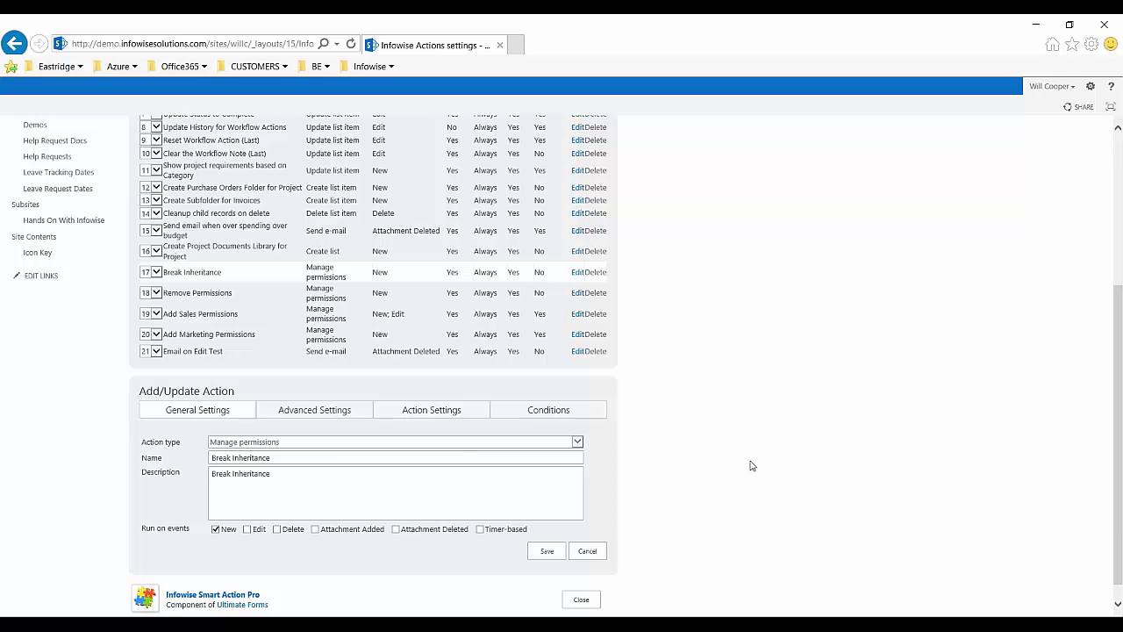
{"action": "left_click", "coordinate": [334, 411]}
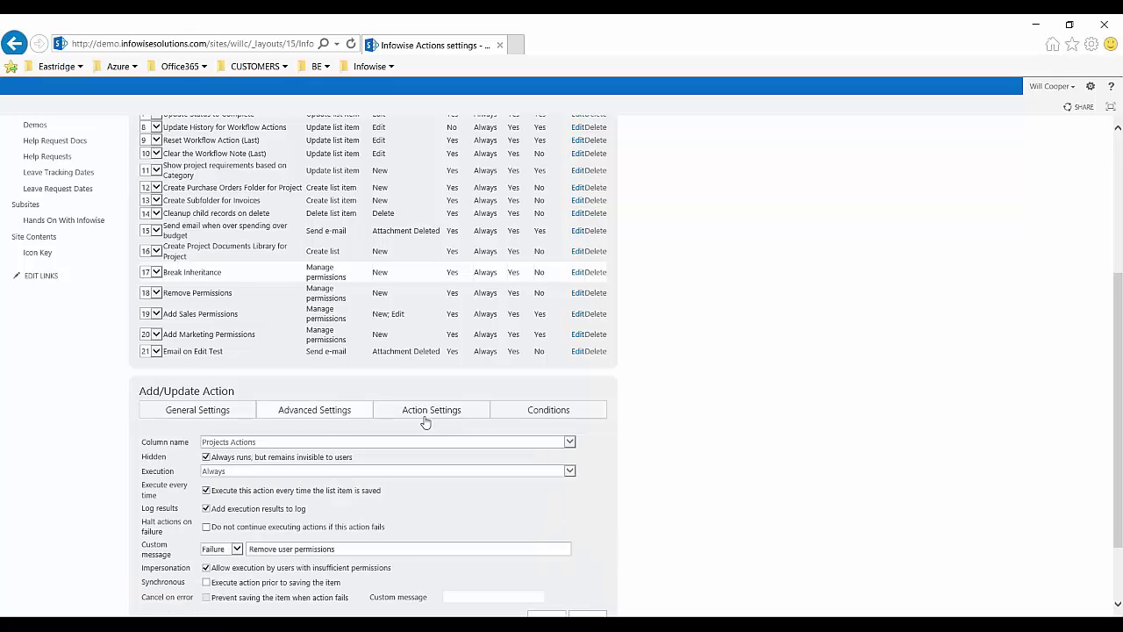
{"action": "left_click", "coordinate": [442, 416]}
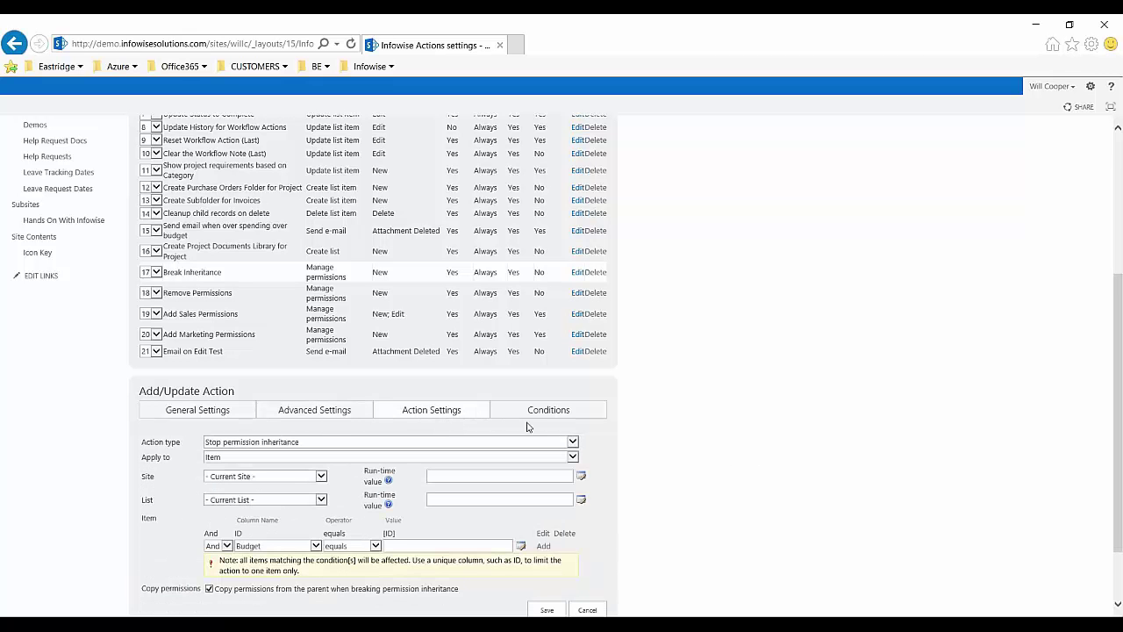